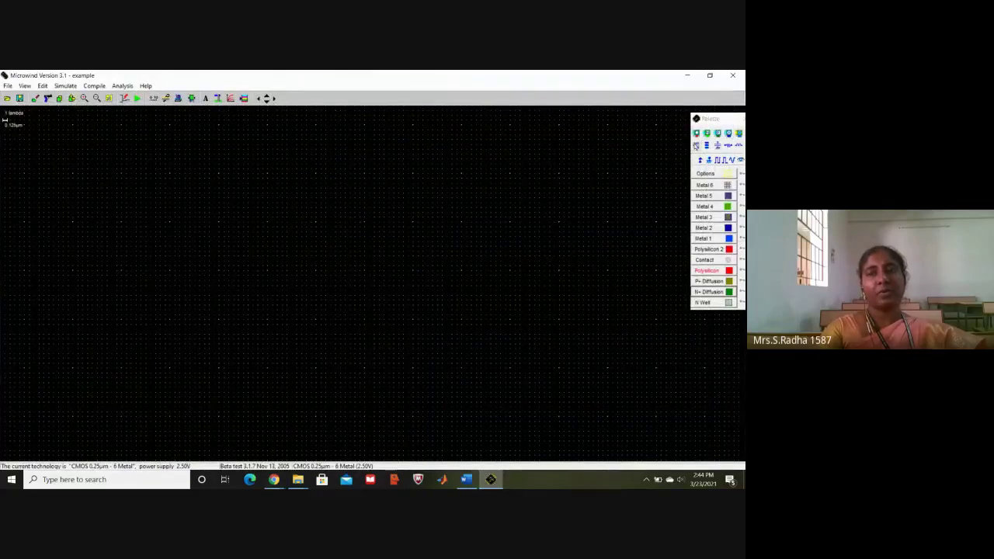
Generate an nMOS device 1.250 µm wide and 0.250 µm long and place it in the empty layout.
click(696, 145)
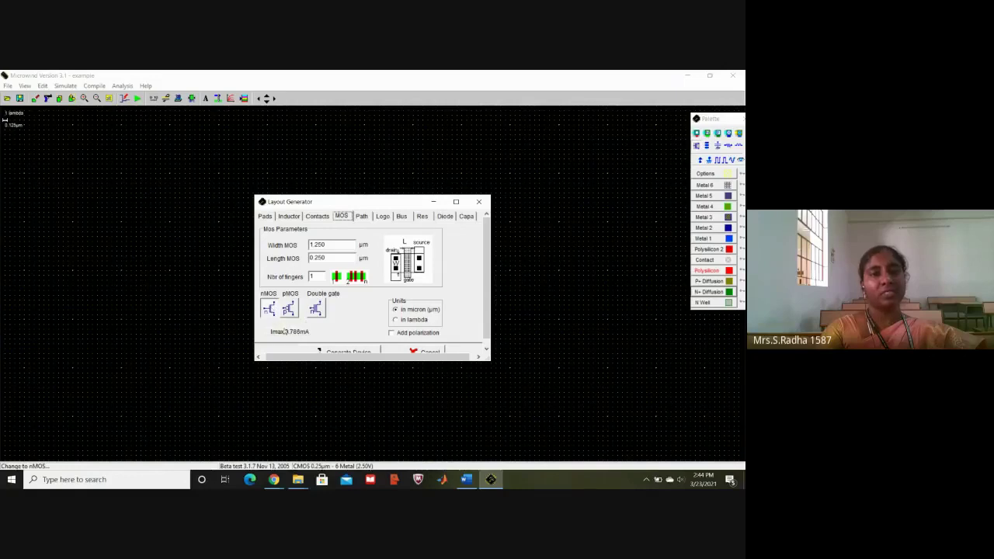
click(341, 351)
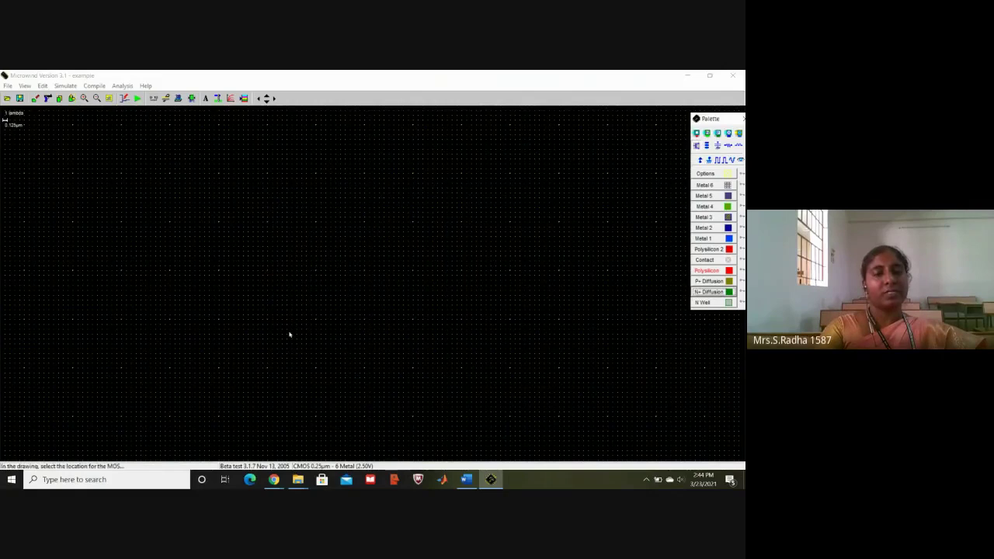
click(260, 331)
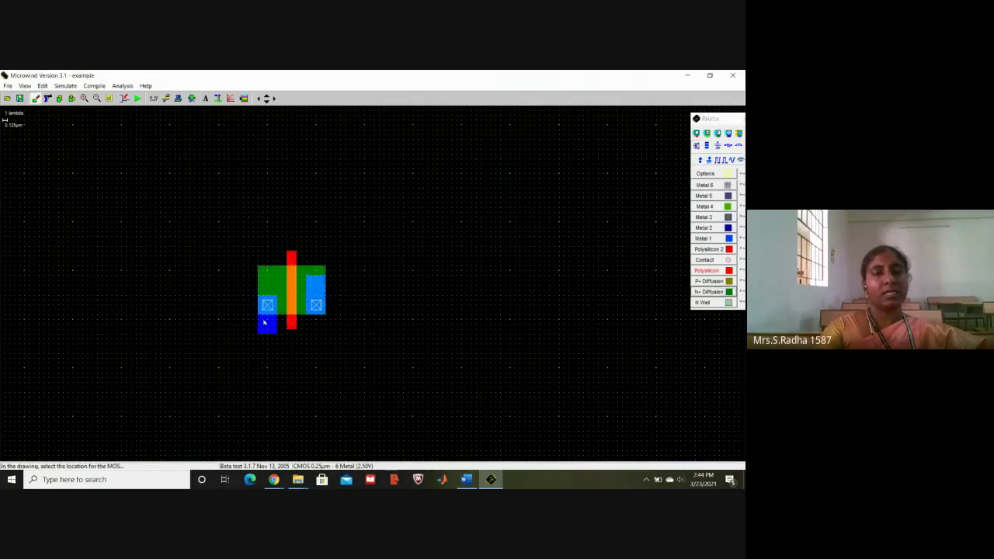
Configure the MOS generator for a pMOS device with a width of 3.000 µm.
click(695, 146)
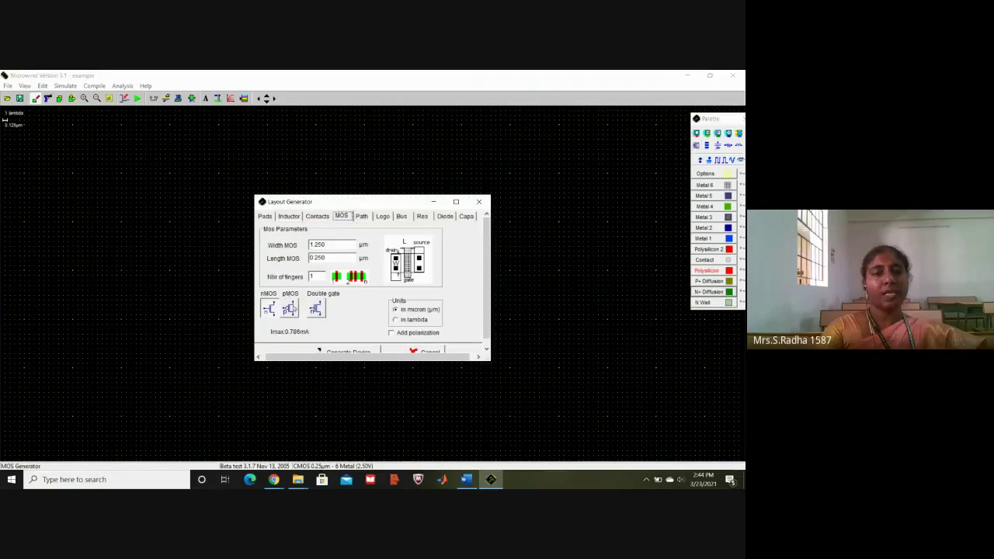
click(288, 309)
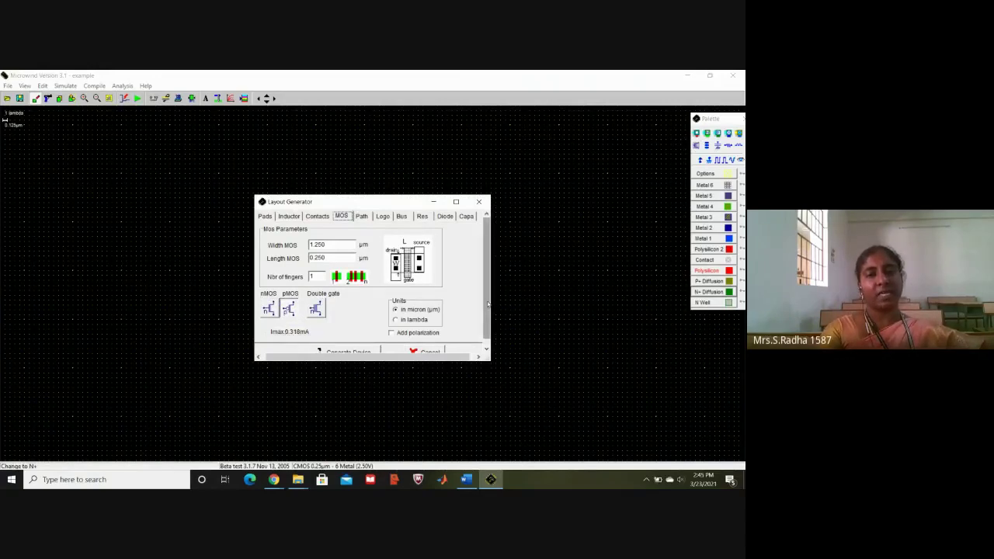
drag(488, 305, 487, 313)
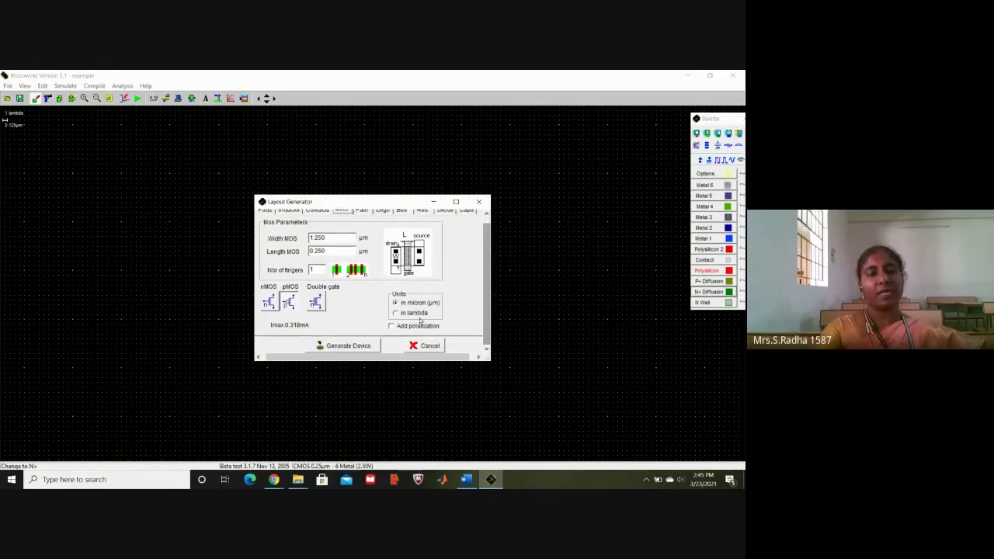
click(267, 307)
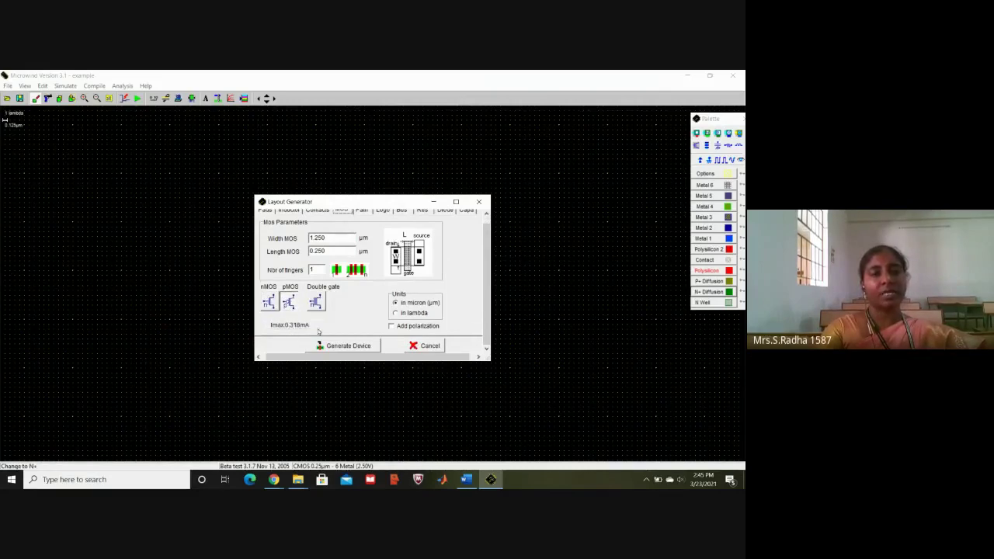
click(313, 239)
key(BackSpace)
text(3)
key(Return)
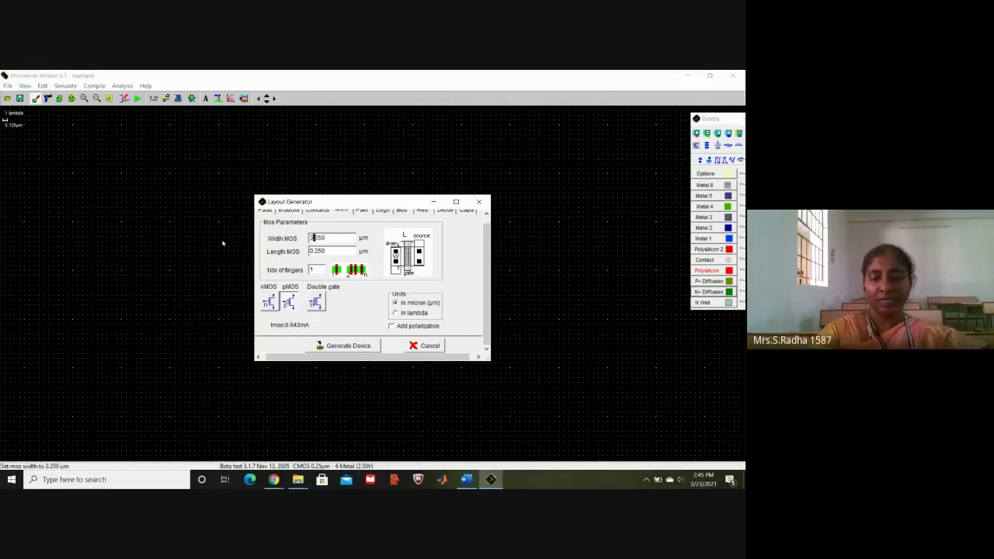
key(Delete)
key(Delete)
key(Delete)
key(Delete)
key(Return)
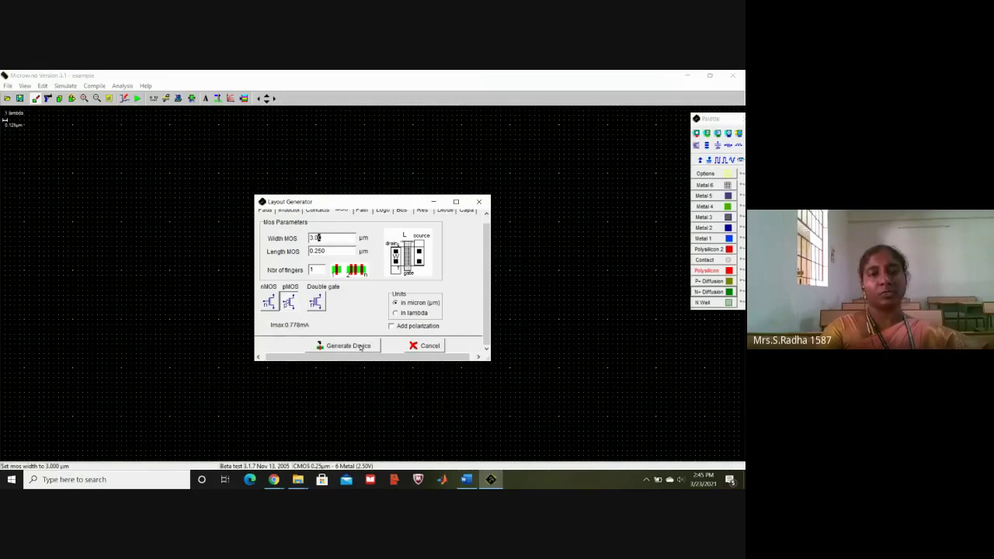
Generate the pMOS device, place it above the nMOS transistor and fit the whole layout in view.
click(360, 347)
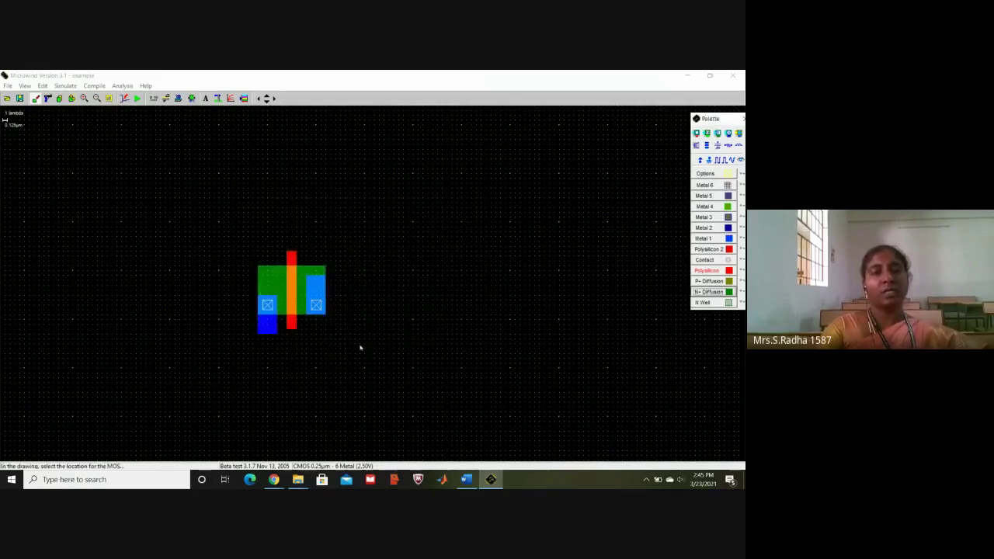
click(273, 166)
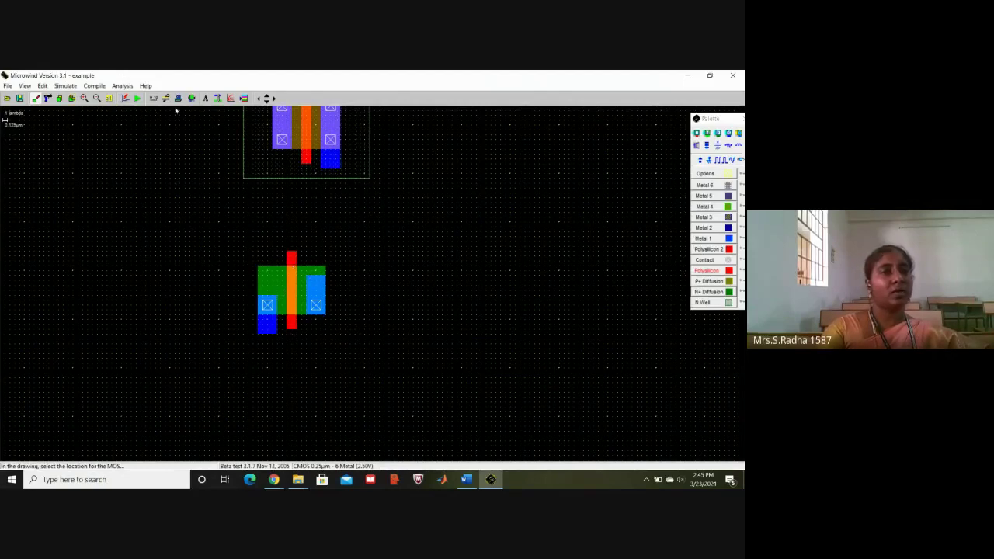
click(109, 98)
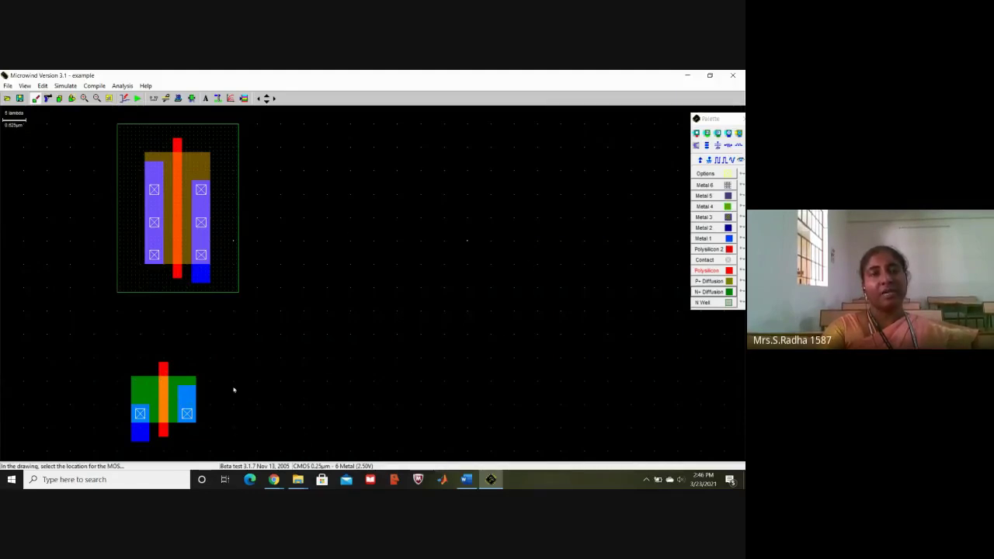
click(163, 206)
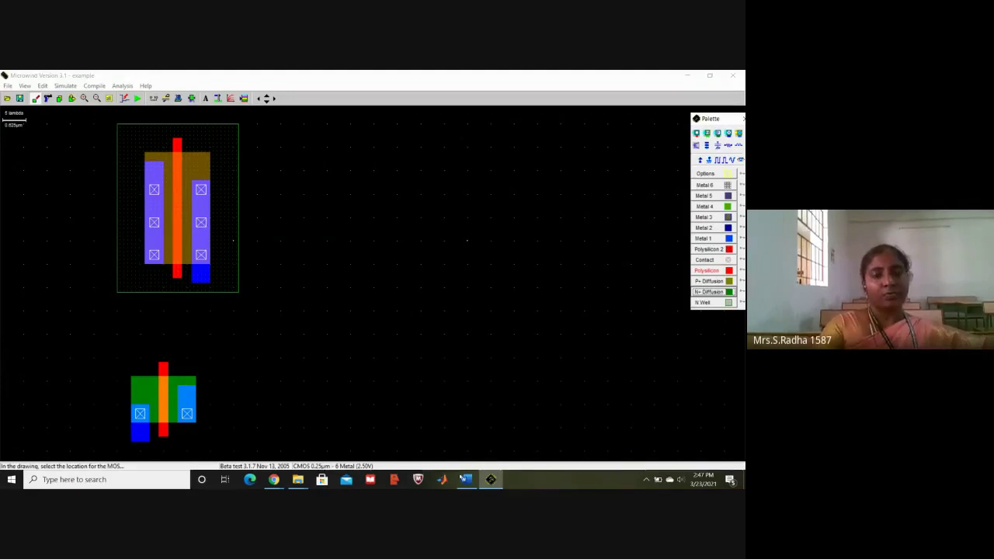
Switch to Chrome to examine the CMOS inverter schematic's transistor connections, and return to Microwind.
mouse_move(276, 483)
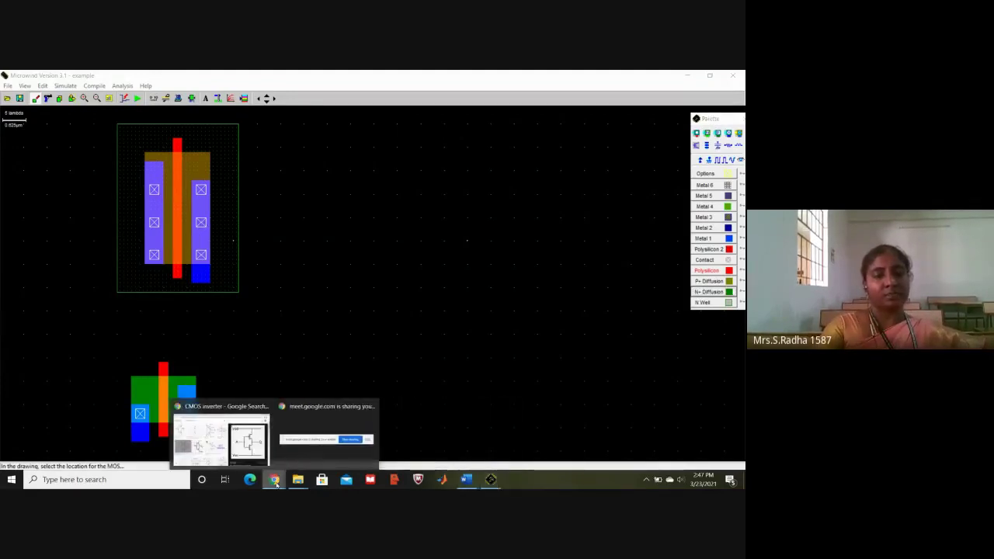
click(229, 444)
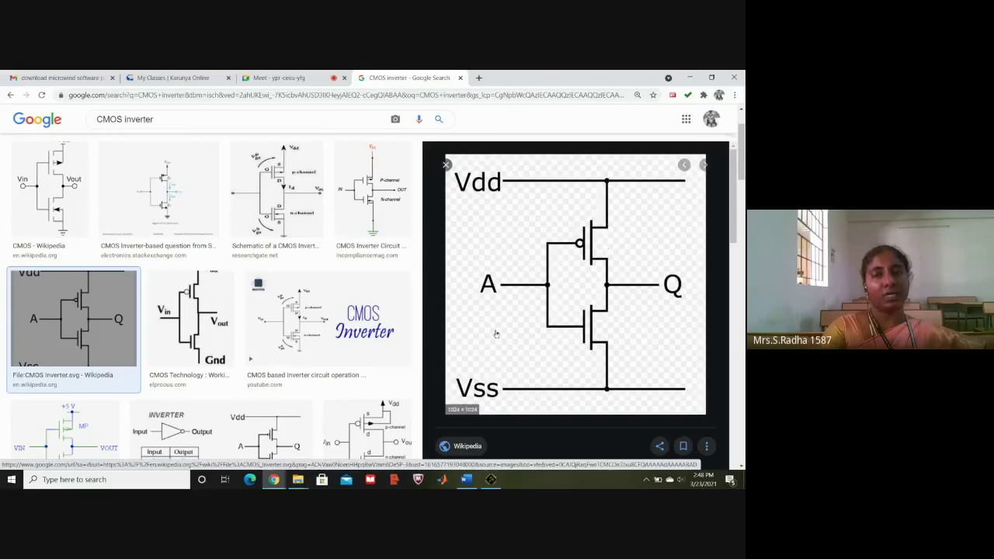
click(490, 479)
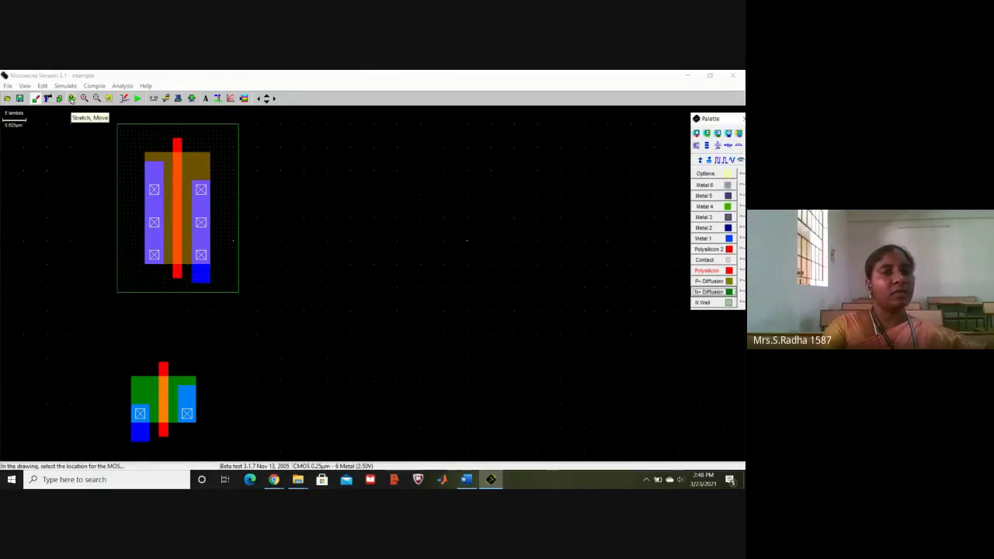
Move the nMOS so its gate aligns below the pMOS gate, and join both gates with a 2 x 15 lambda polysilicon box.
click(72, 98)
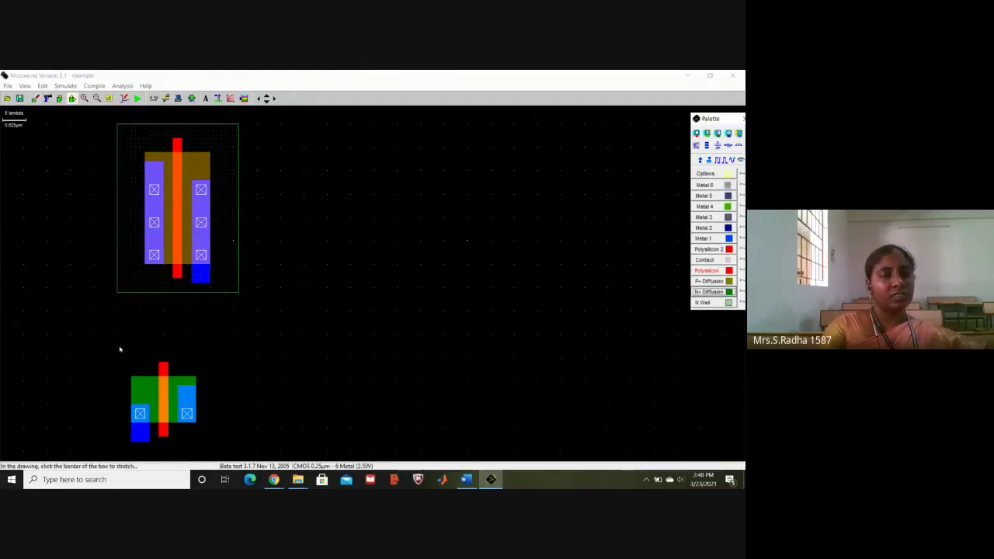
drag(120, 349, 205, 452)
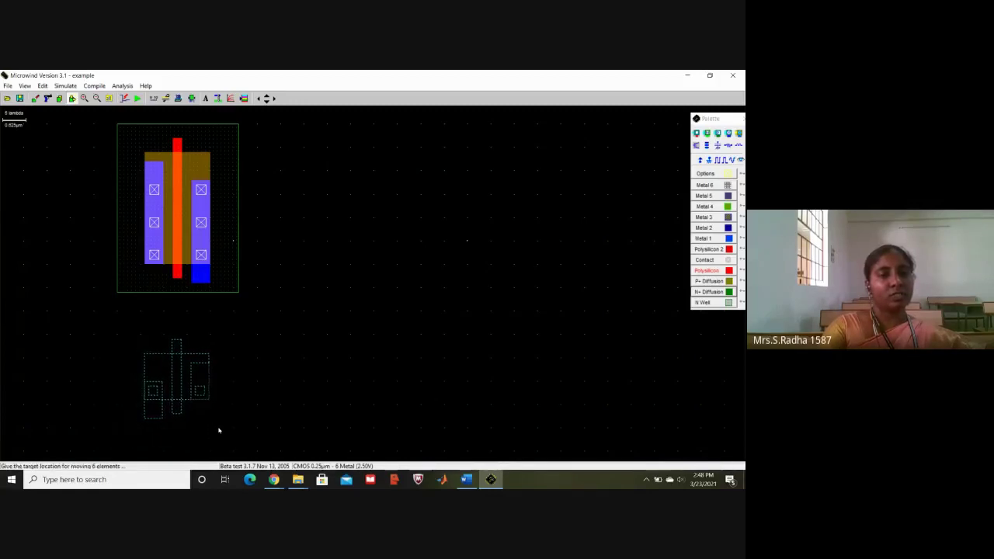
click(218, 430)
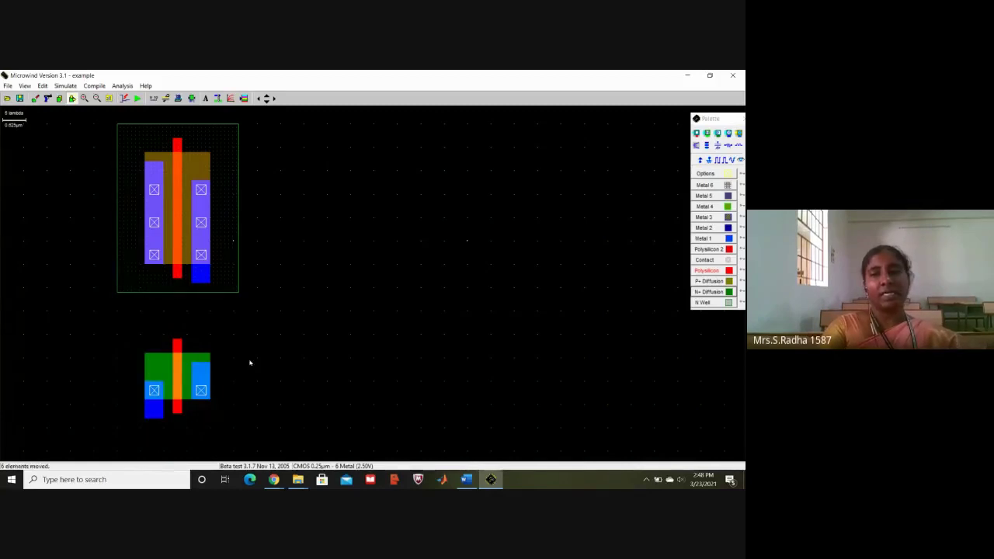
click(730, 269)
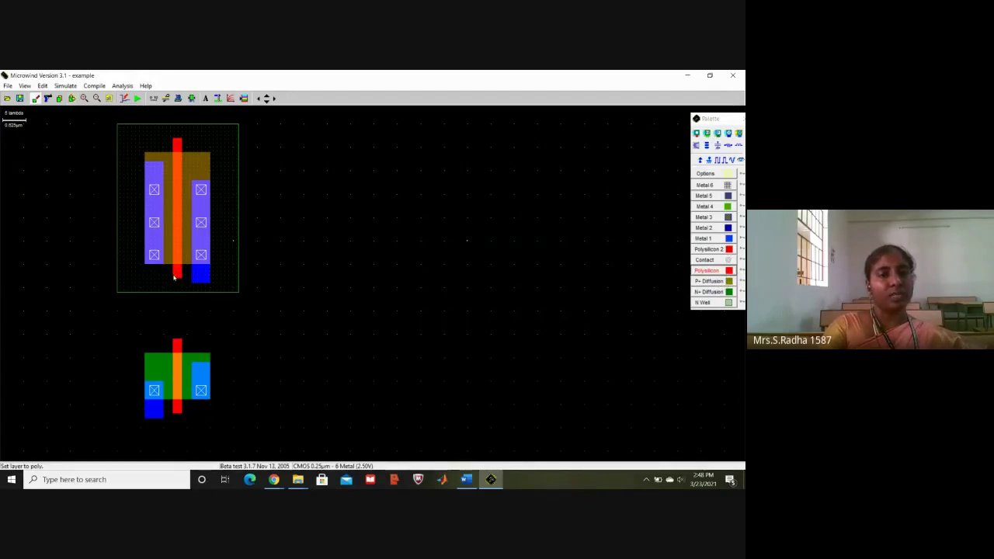
drag(173, 276, 182, 345)
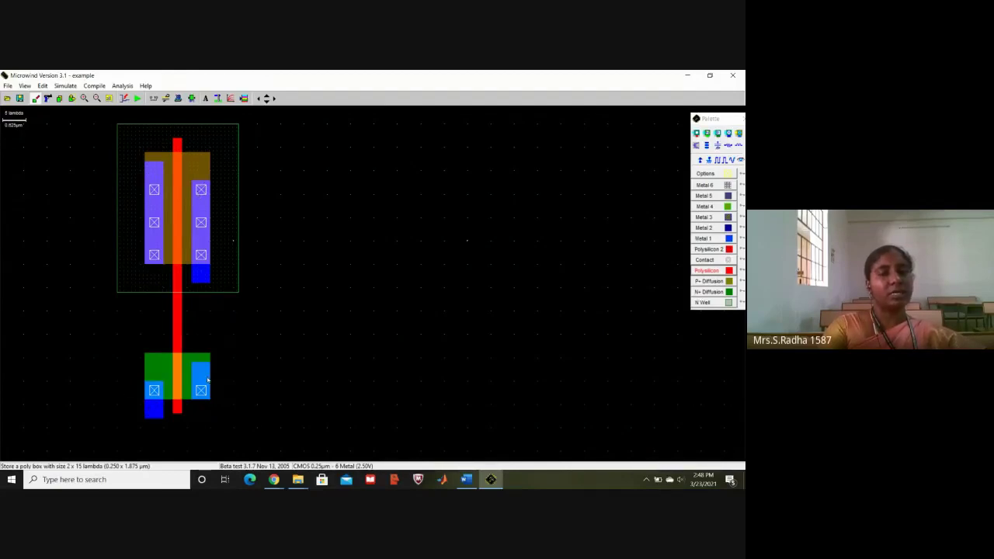
Place a Vdd supply on the pMOS source metal and a Vss ground on the nMOS source metal.
click(699, 160)
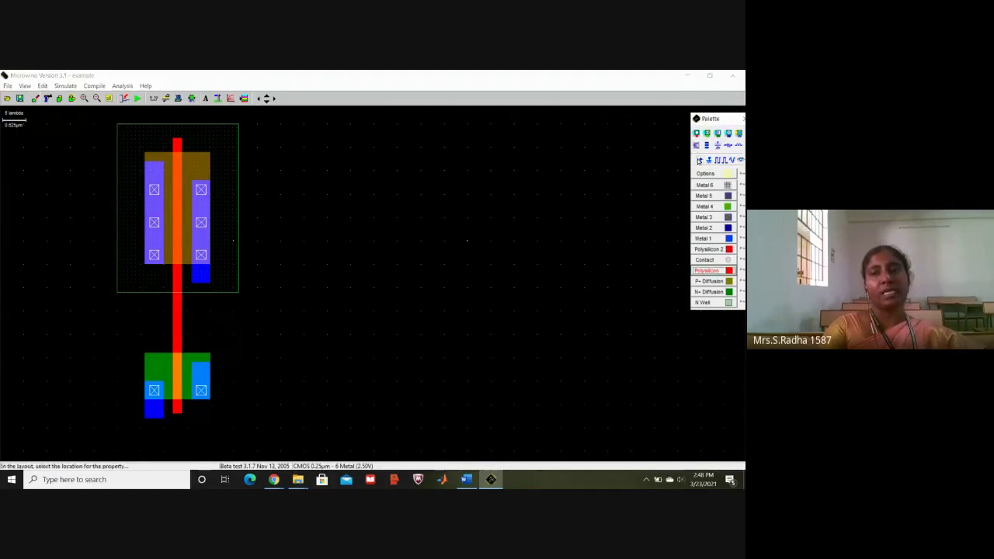
click(151, 170)
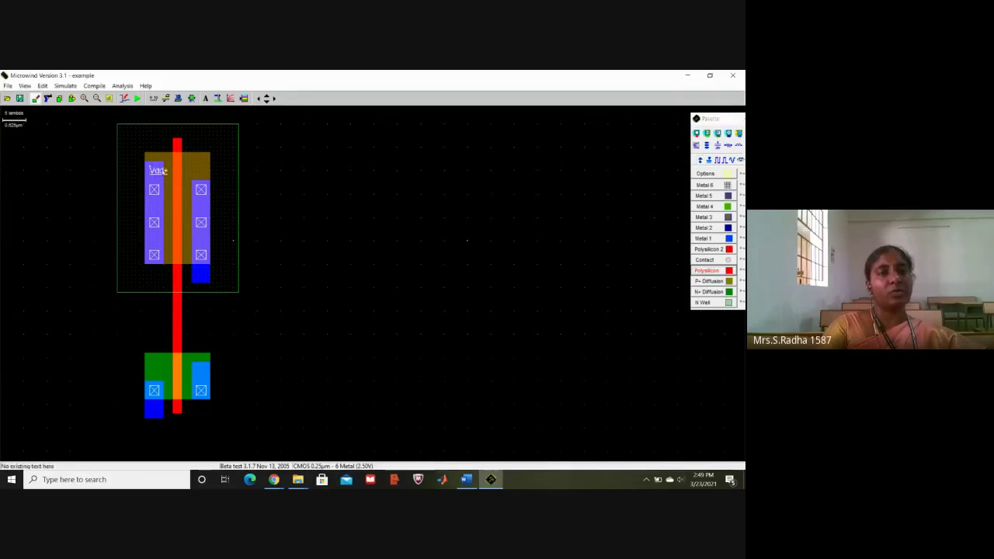
click(708, 161)
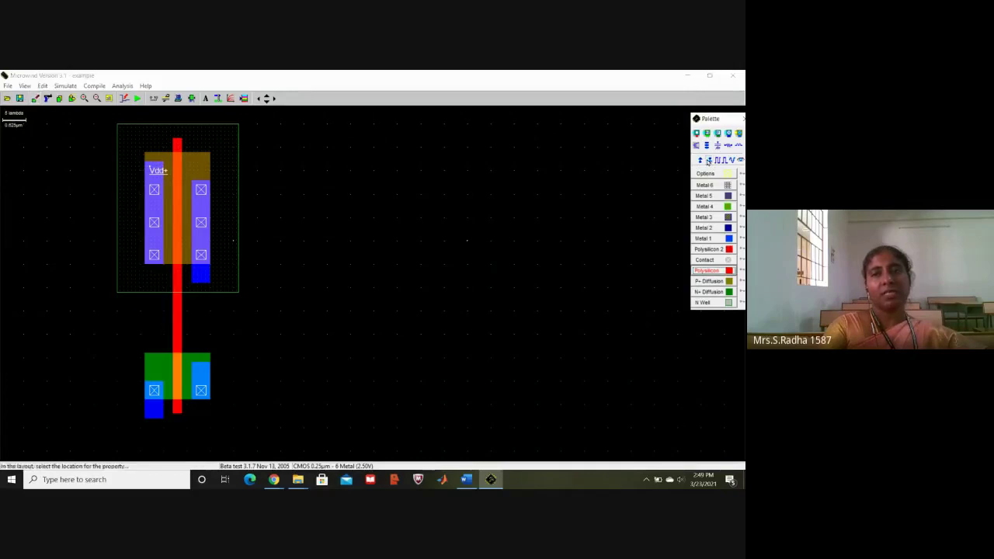
click(155, 412)
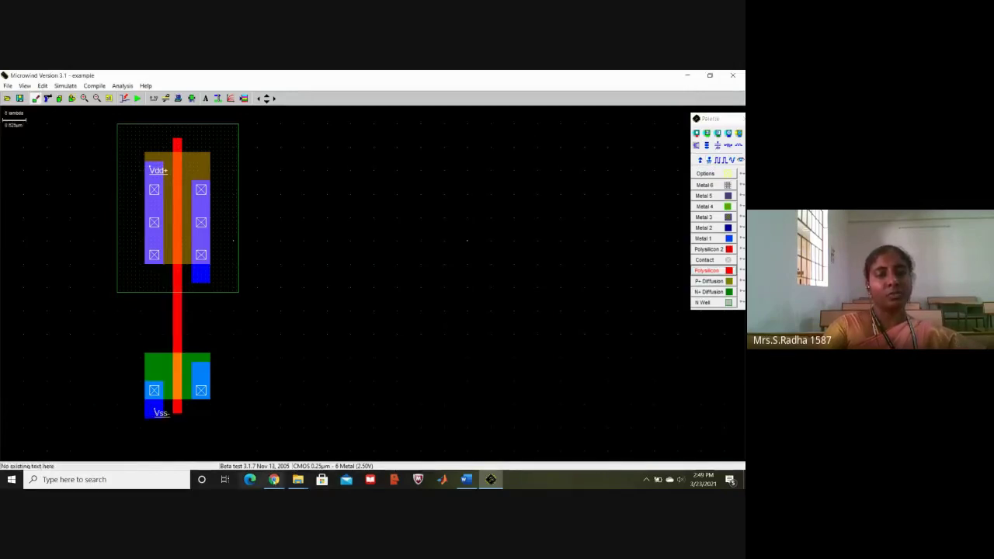
Check the output connection between the two transistors in Chrome's CMOS inverter schematic, and return to Microwind.
mouse_move(273, 479)
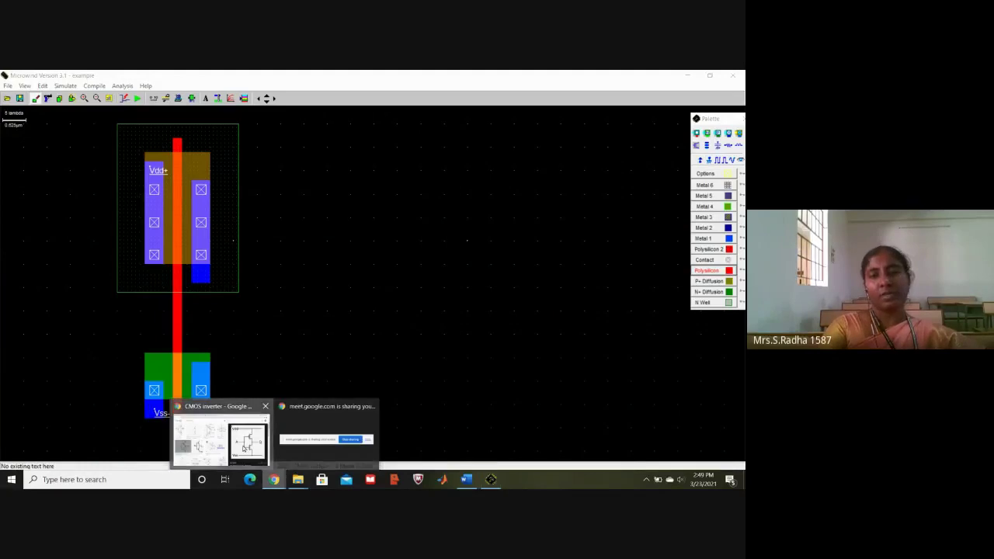
click(326, 437)
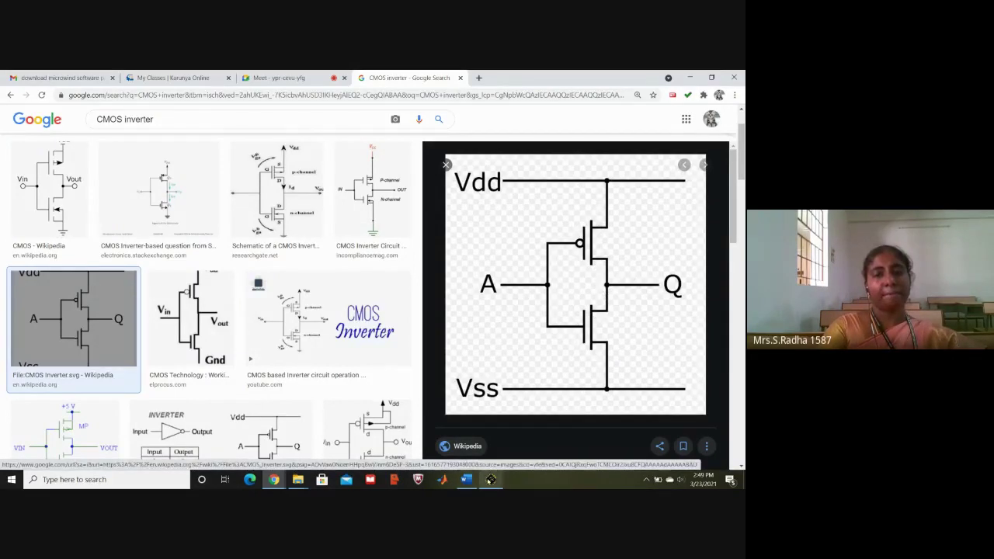
click(490, 479)
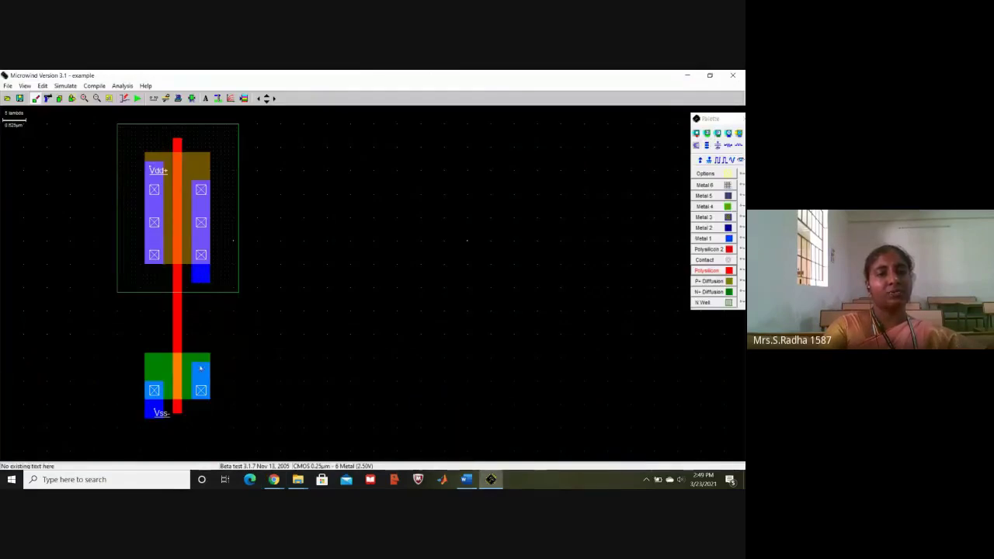
Connect the pMOS and nMOS drains with a 4 x 19 lambda Metal 1 box, and place a Vdd supply on the N well.
click(729, 238)
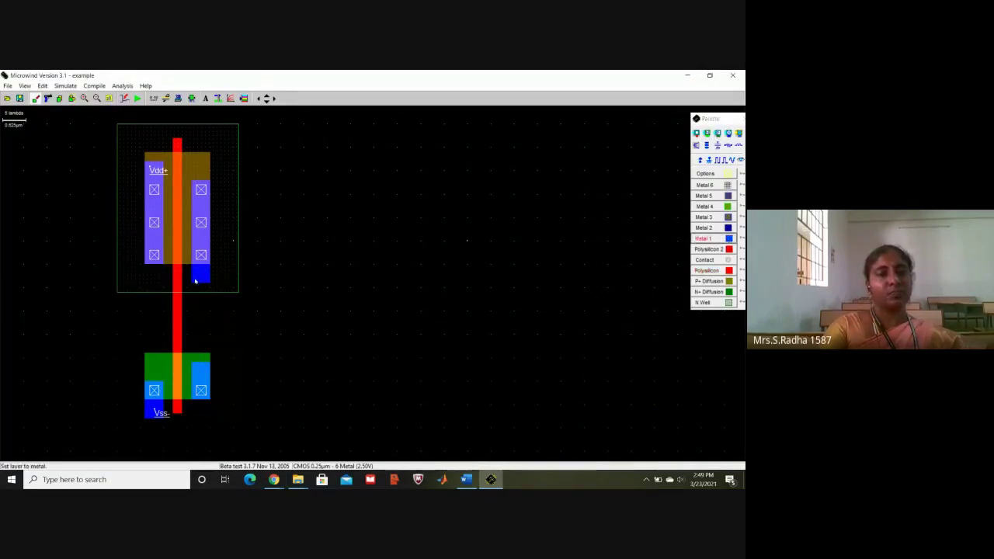
drag(193, 280, 211, 370)
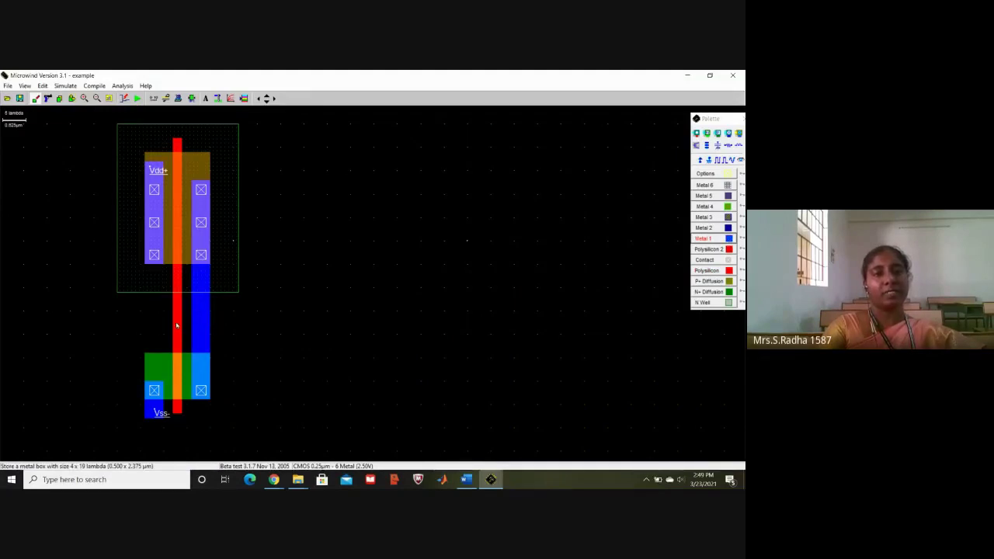
click(699, 160)
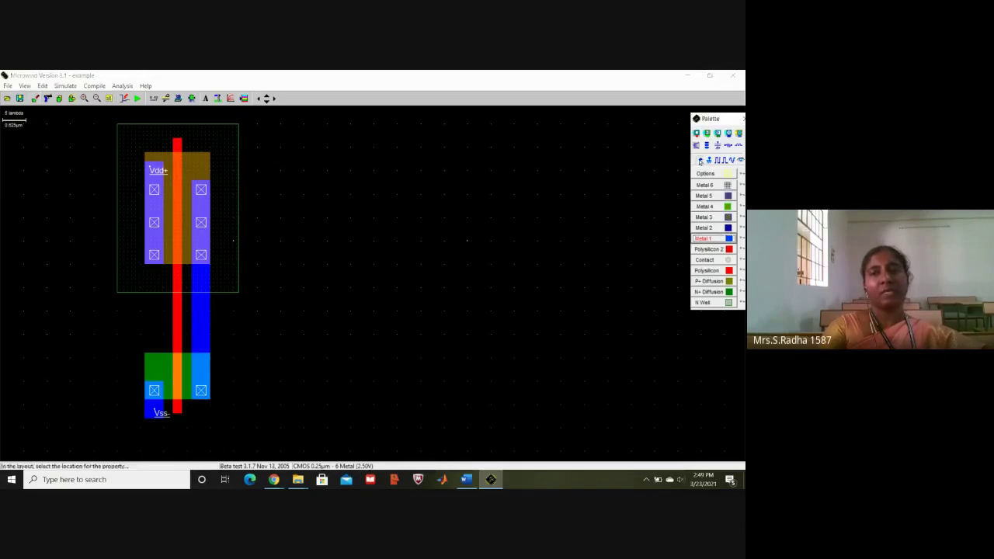
click(224, 141)
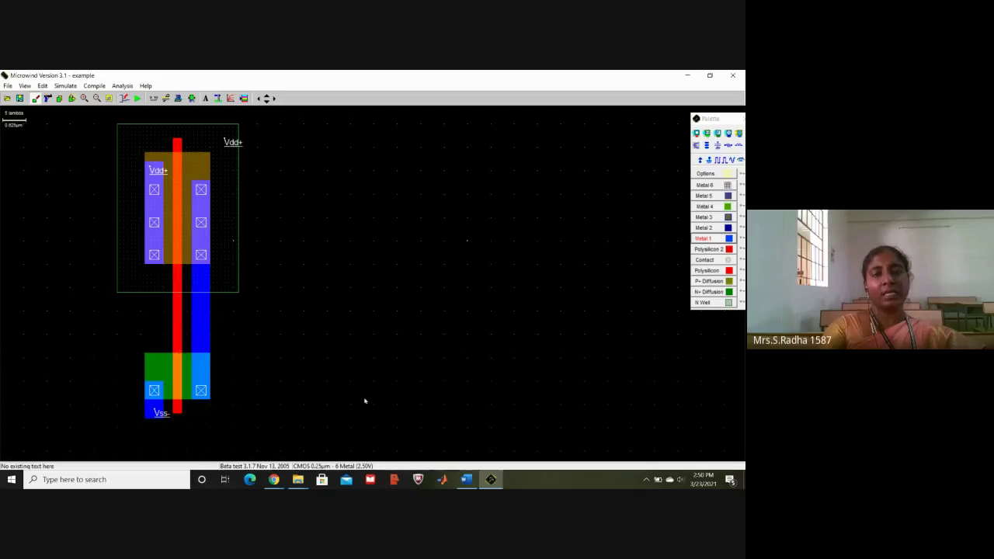
Review the input and output nodes of the CMOS inverter schematic in Chrome, and return to Microwind.
mouse_move(256, 472)
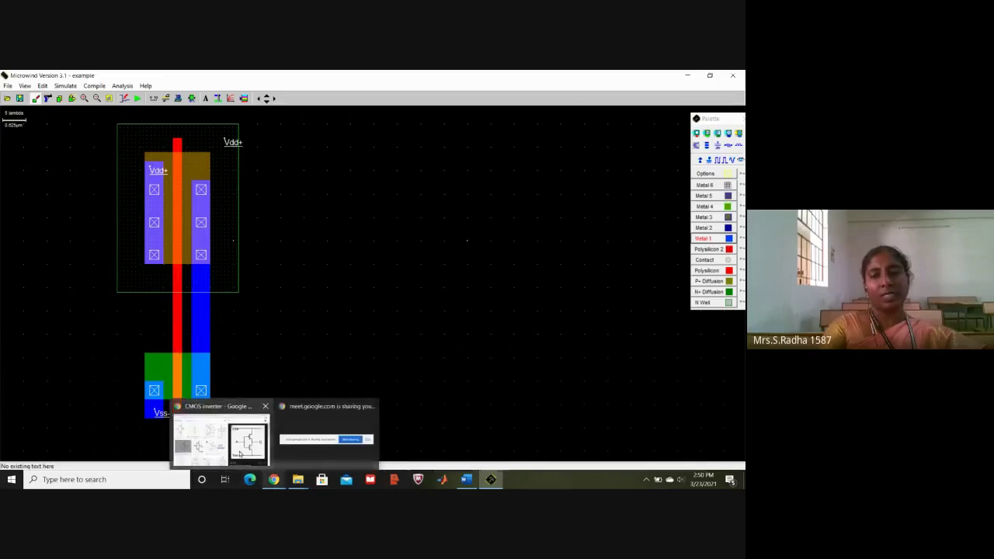
click(226, 439)
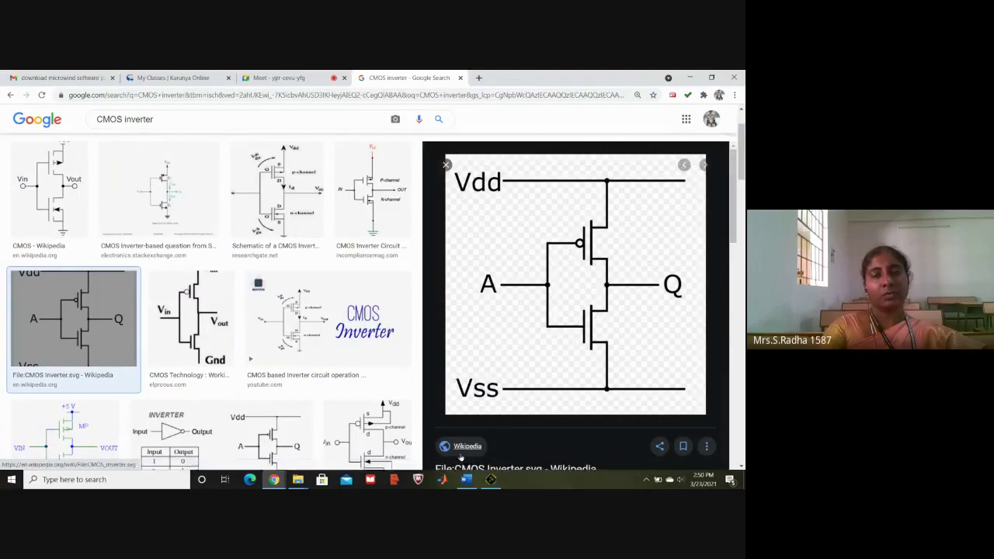
click(492, 480)
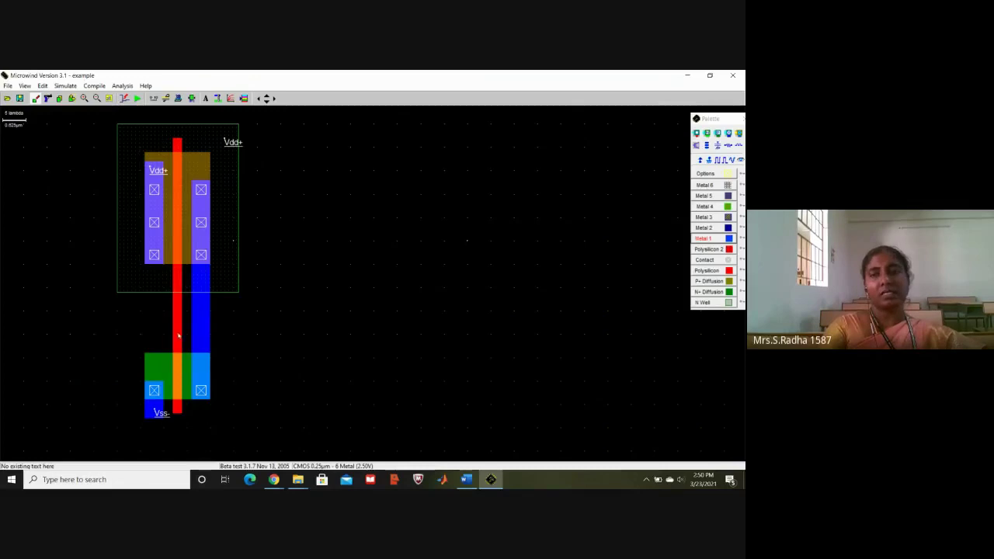
Add a clock labelled A with the default timing to the shared polysilicon gate between the two transistors.
click(720, 160)
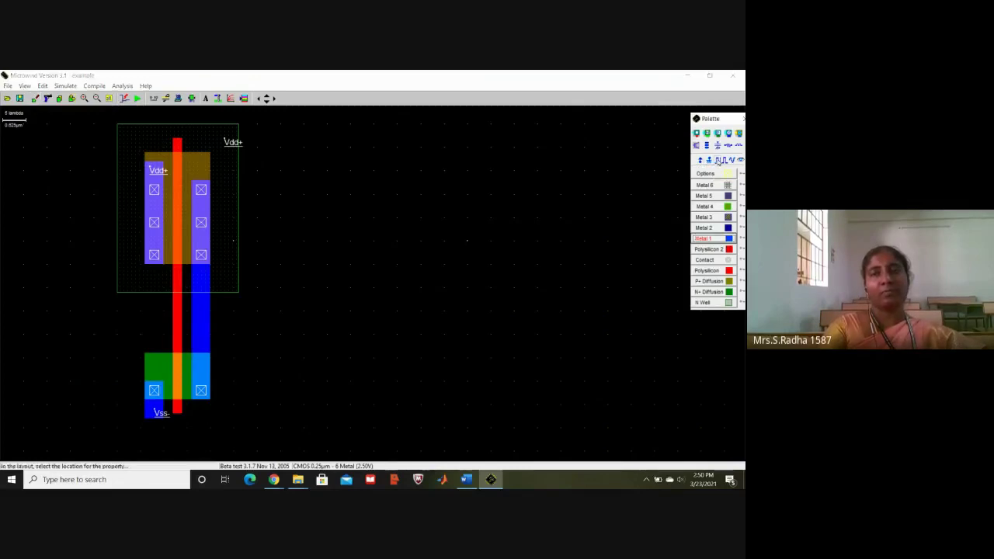
click(177, 330)
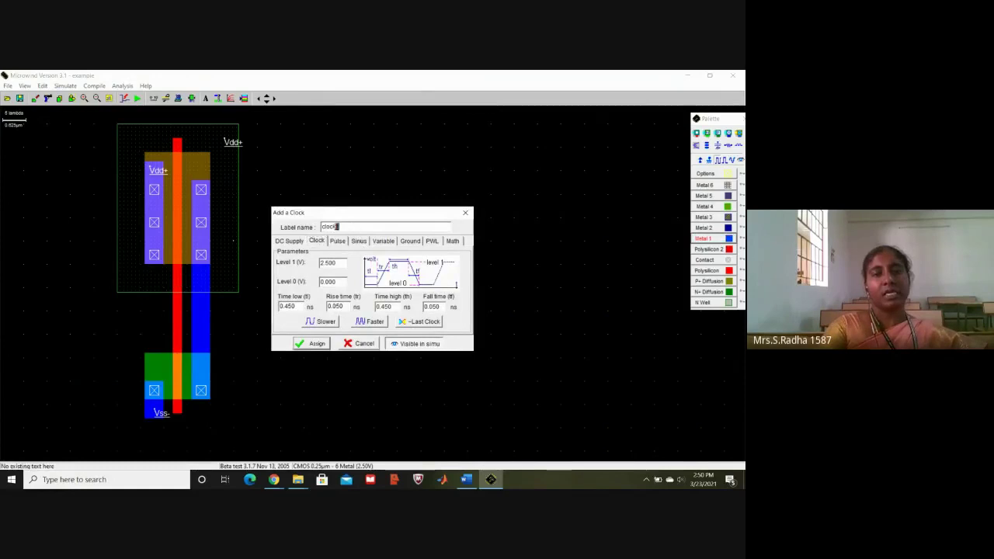
drag(336, 226, 324, 226)
key(Caps_Lock)
text(A)
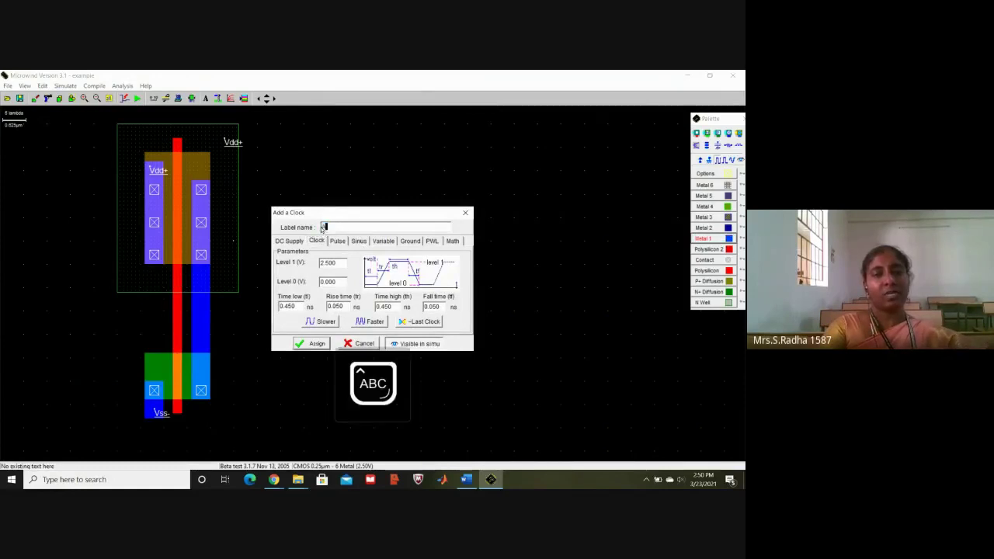
click(318, 342)
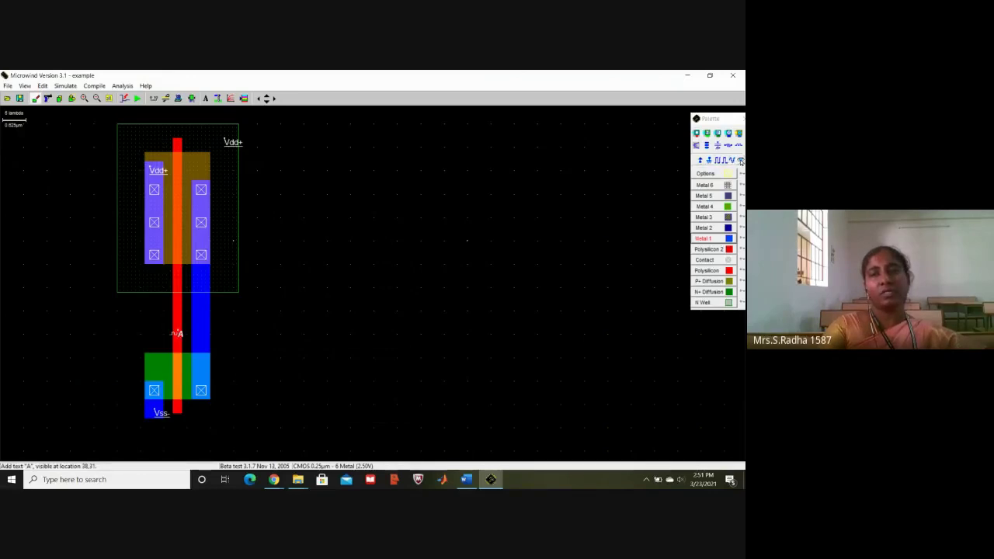
Add a visible simulation node labelled vout to the Metal 1 strip connecting the two drains.
click(741, 161)
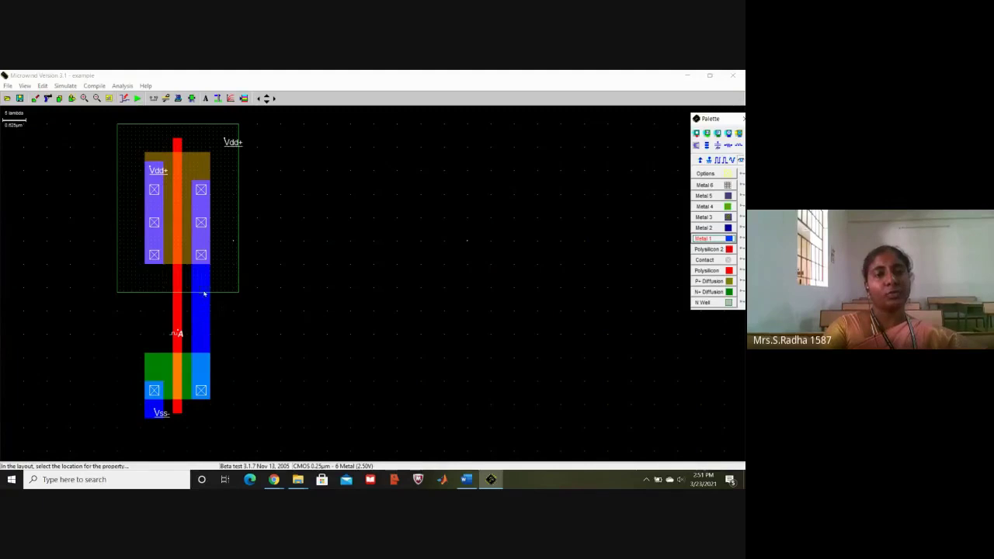
click(201, 332)
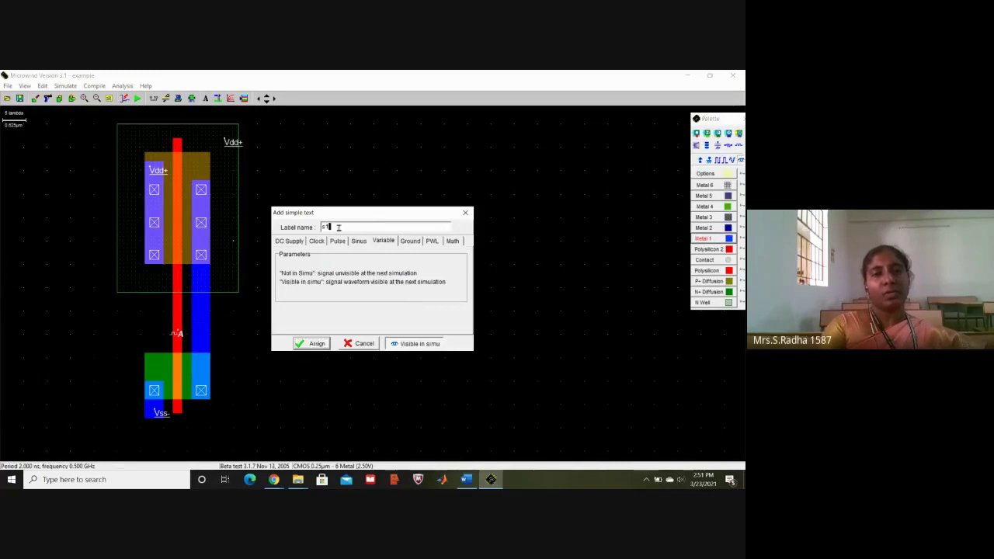
drag(330, 226, 321, 227)
key(Caps_Lock)
text(vout)
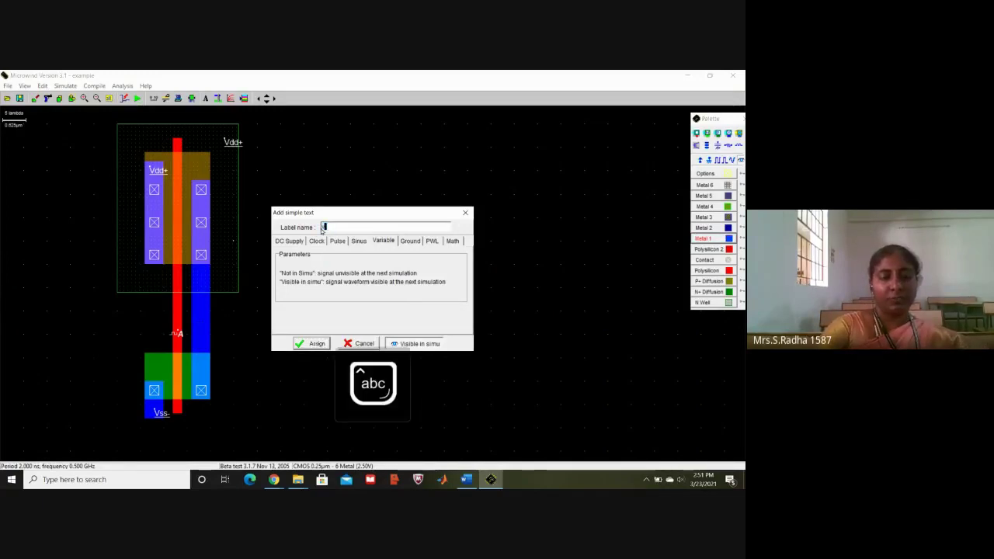
click(310, 344)
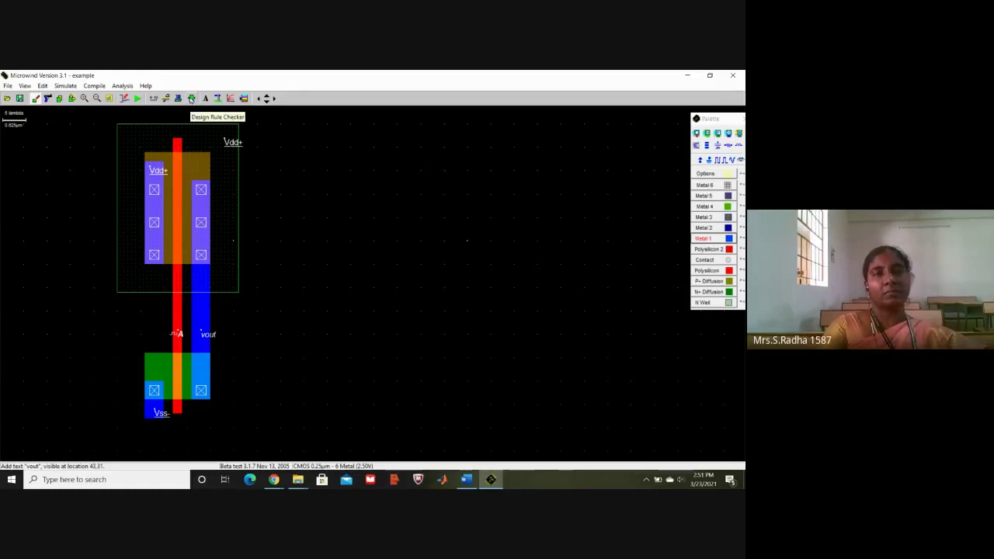
Check the inverter layout against the design rules and run its analog simulation.
click(191, 99)
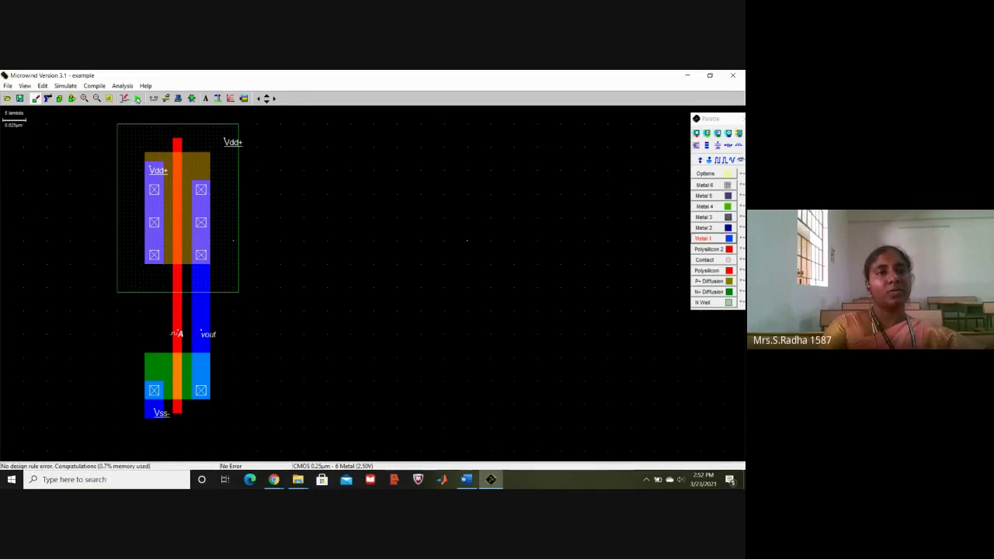
click(137, 98)
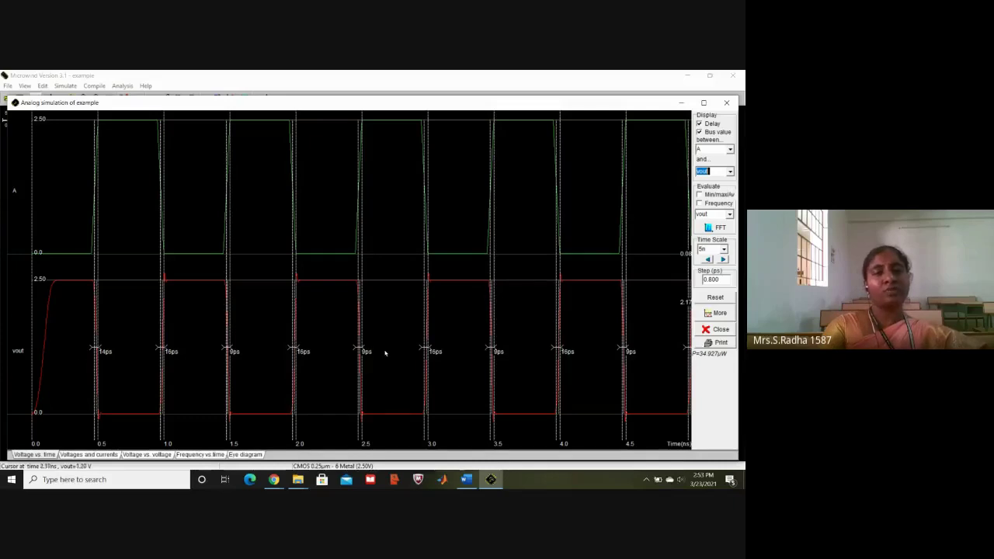
Evaluate vout's min/max values and frequency in the voltage-versus-time simulation, and rerun it with frequency evaluation off.
click(699, 195)
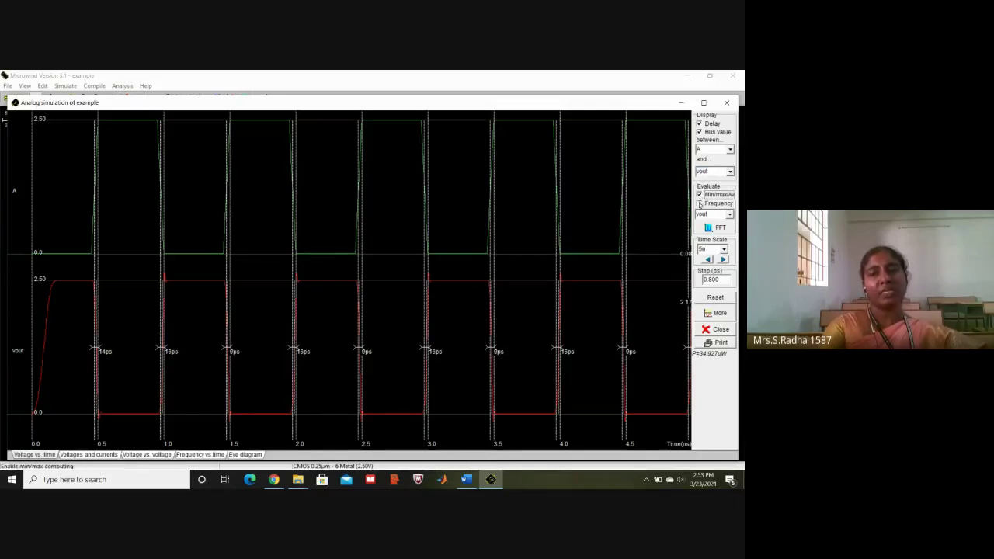
click(699, 204)
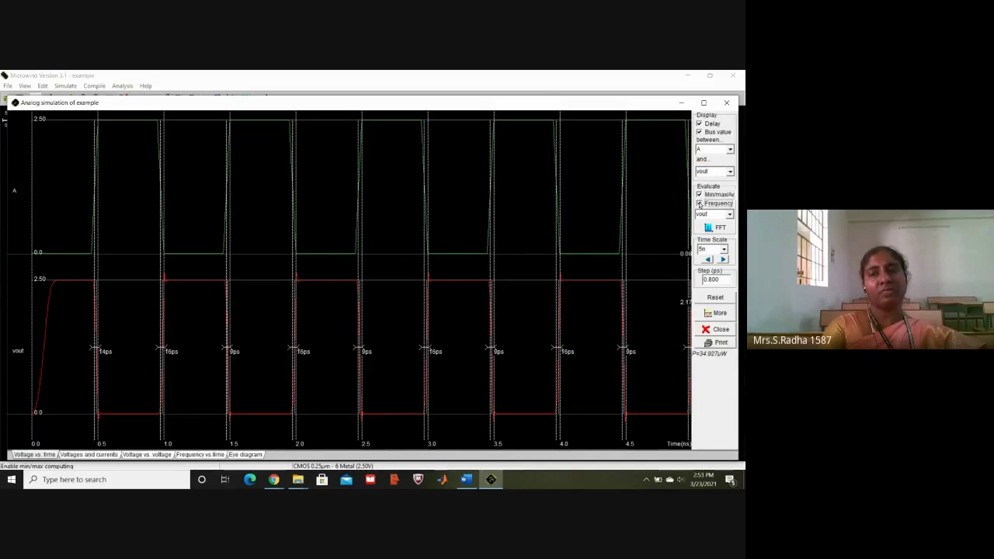
click(715, 298)
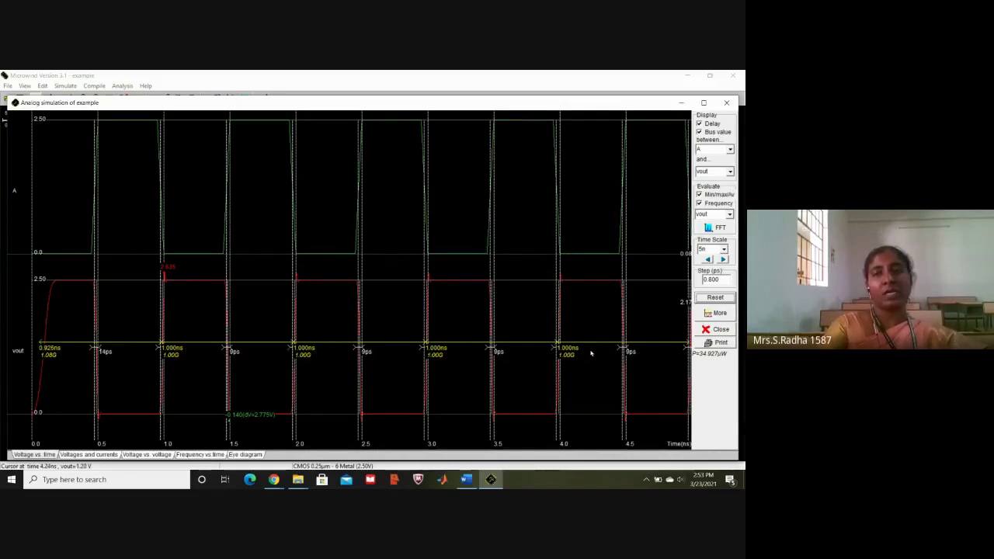
click(698, 204)
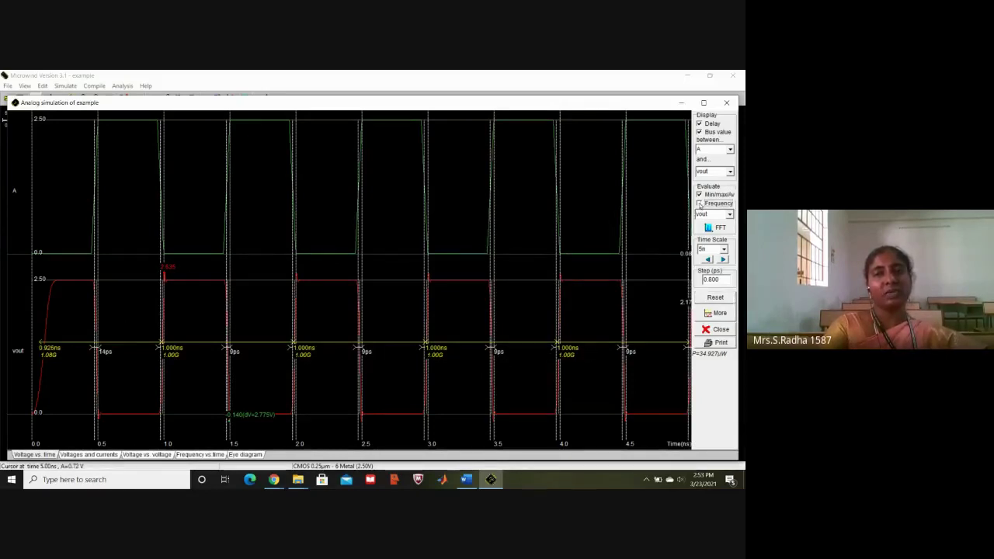
click(722, 298)
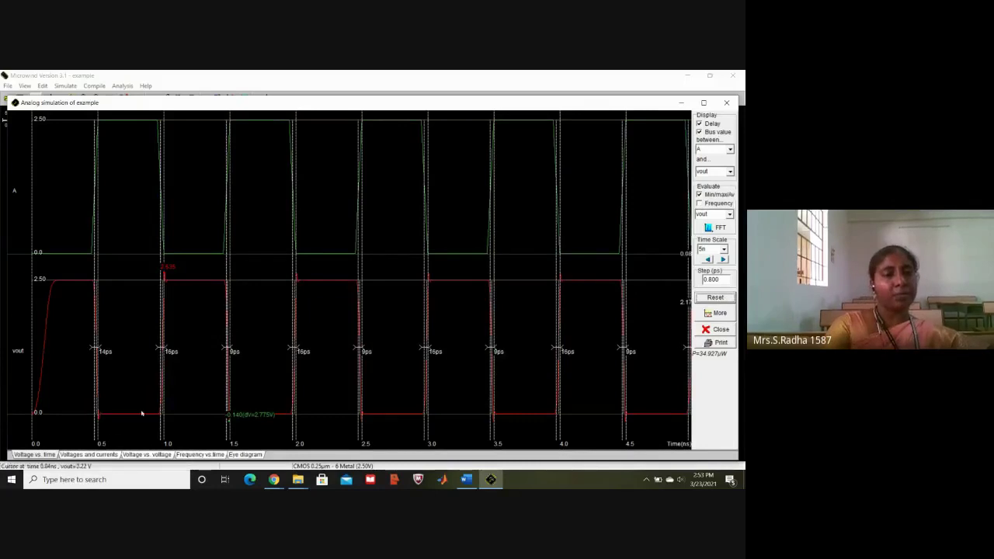
Examine the voltages-and-currents simulation and the voltage transfer curve of vout against A, and close the simulation.
click(88, 455)
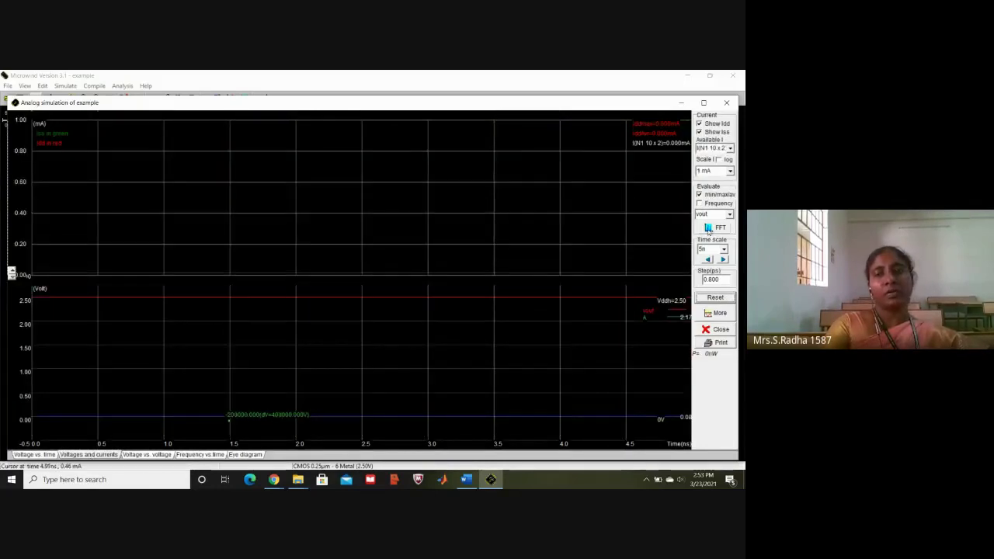
click(715, 298)
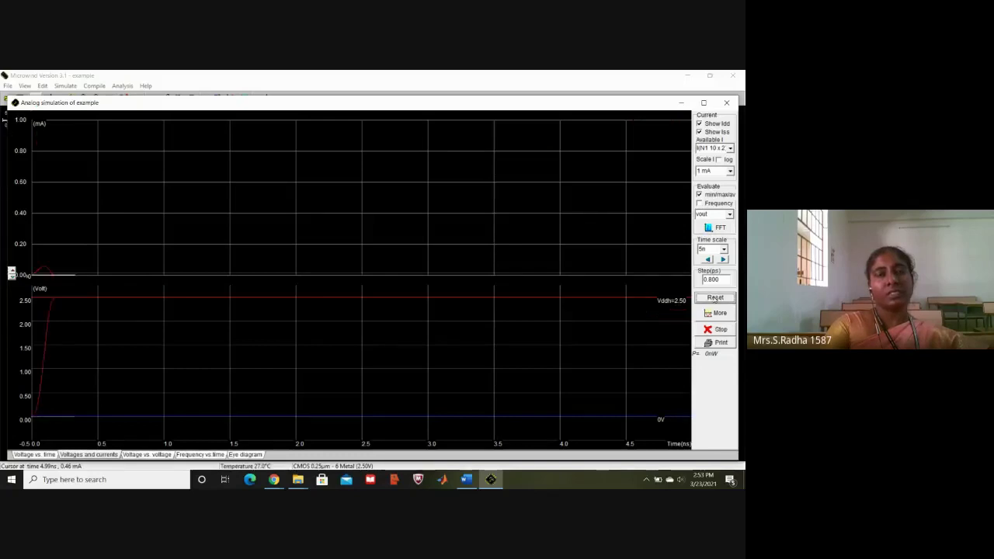
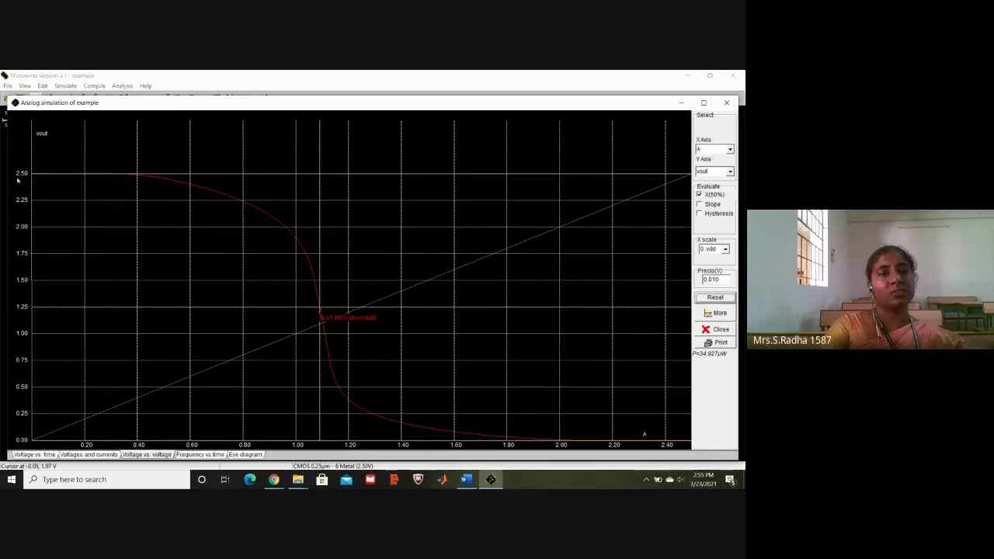
click(726, 103)
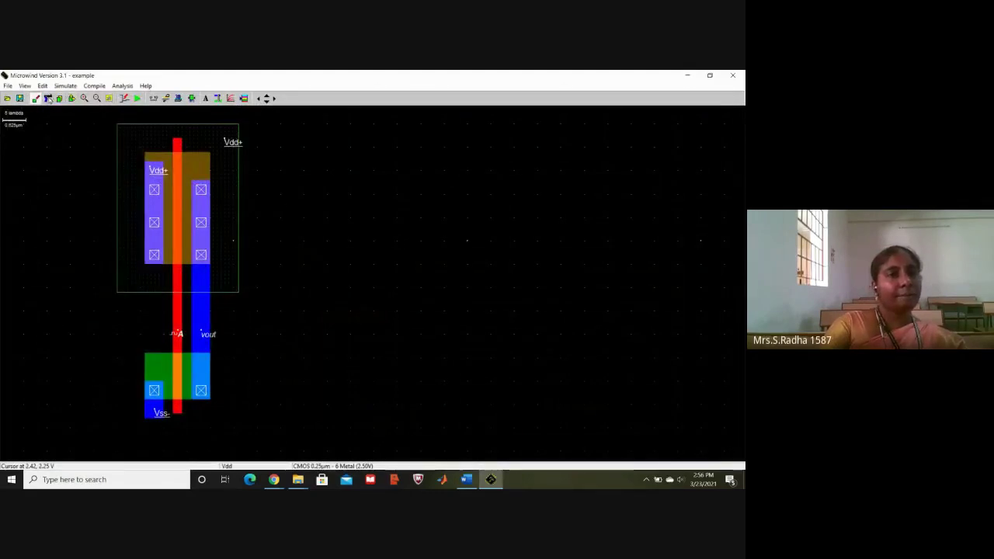
Replace the pMOS device with a newly generated pMOS 5 µm wide and 0.250 µm long, placed above the nMOS.
click(48, 99)
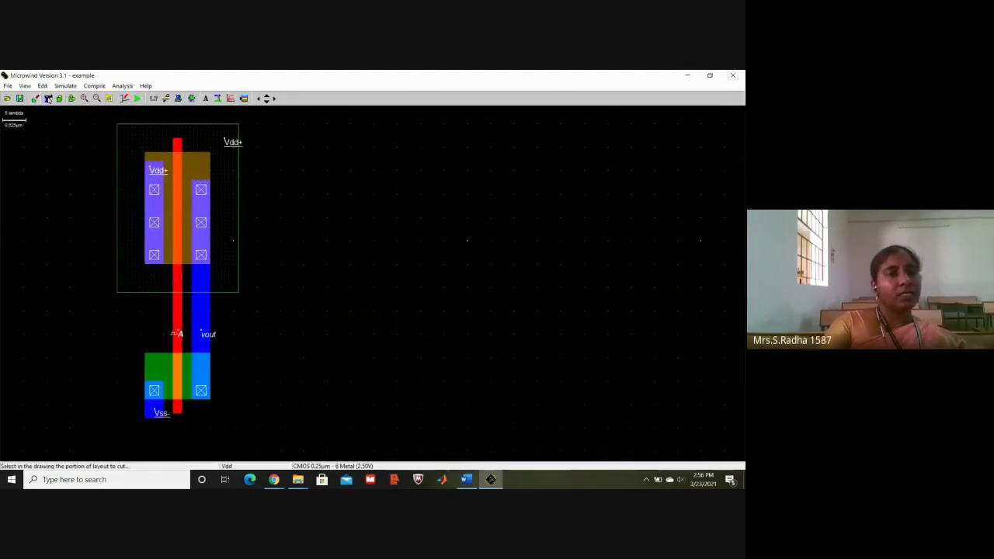
drag(99, 120, 252, 303)
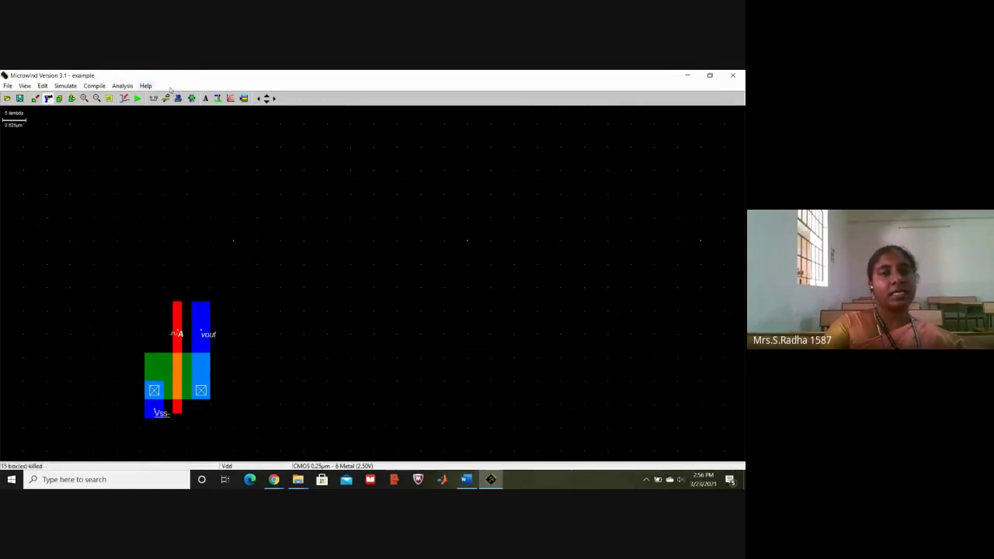
click(244, 99)
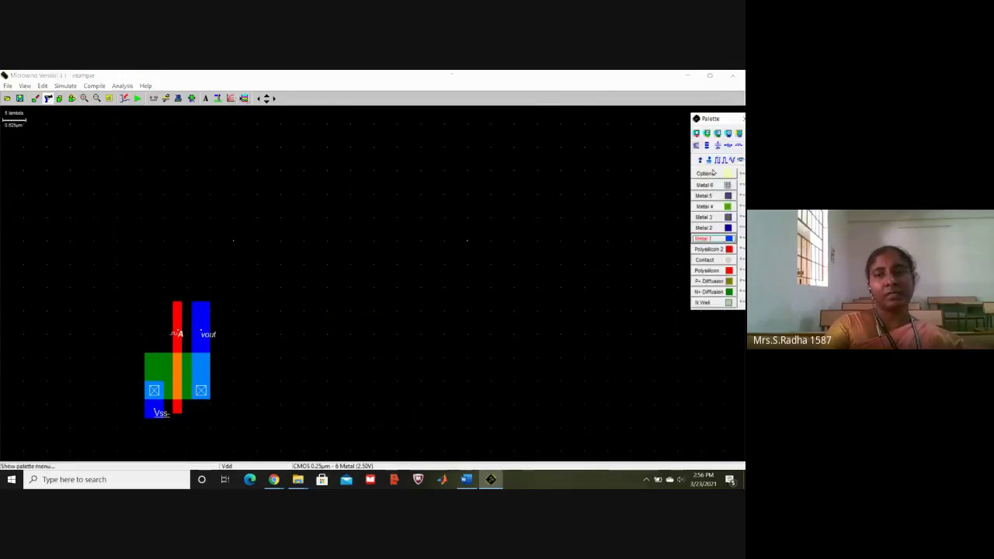
click(696, 145)
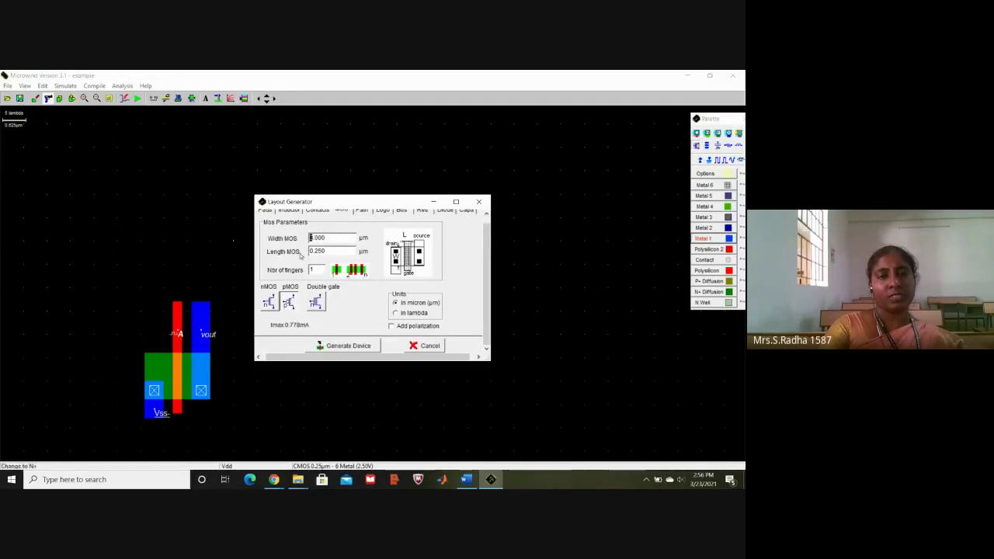
text(5)
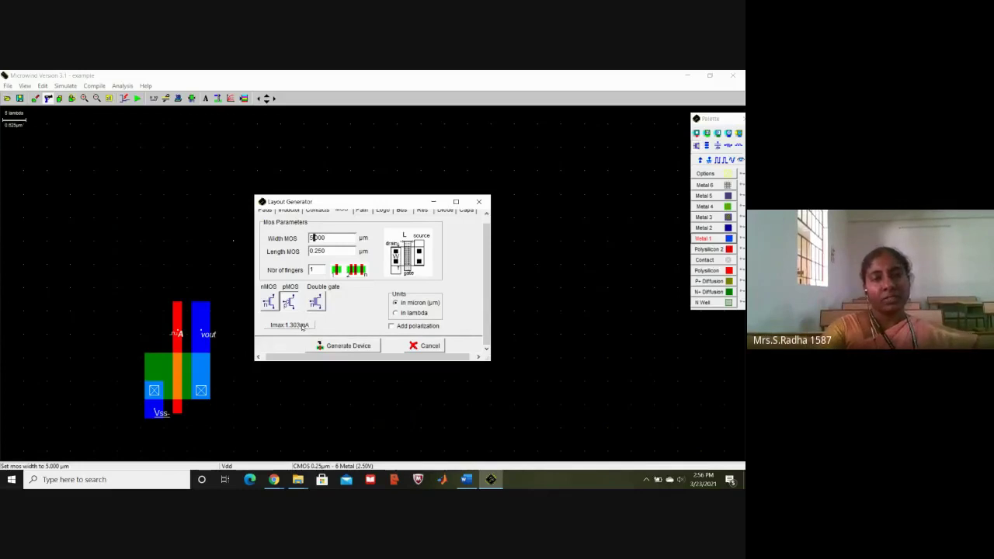
click(348, 345)
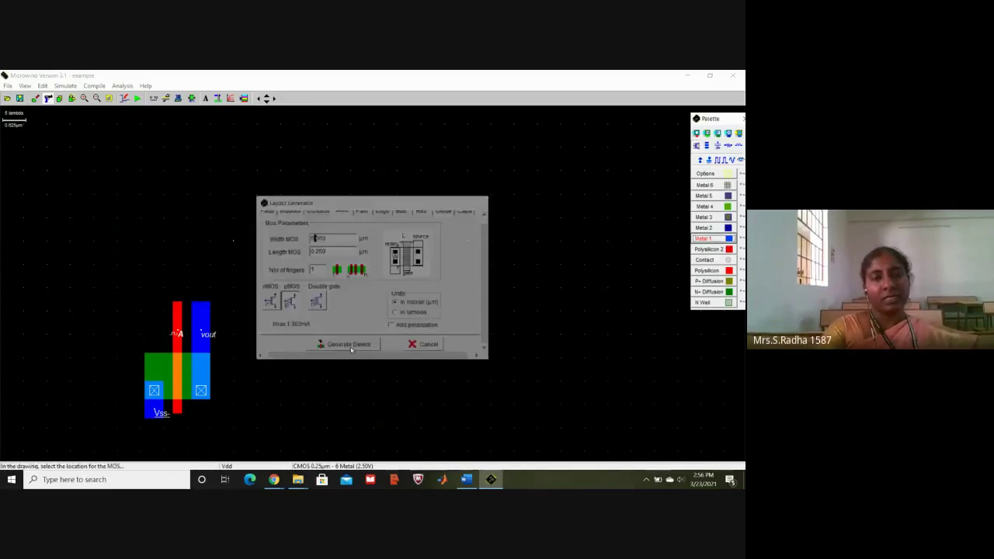
click(163, 208)
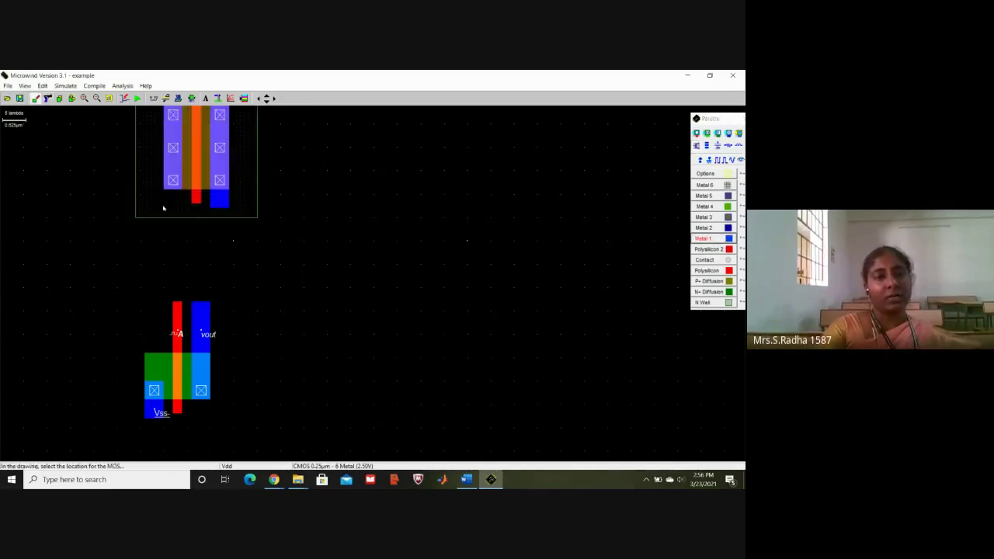
Move the whole new pMOS device so its gate and drain line up with those of the nMOS.
click(110, 99)
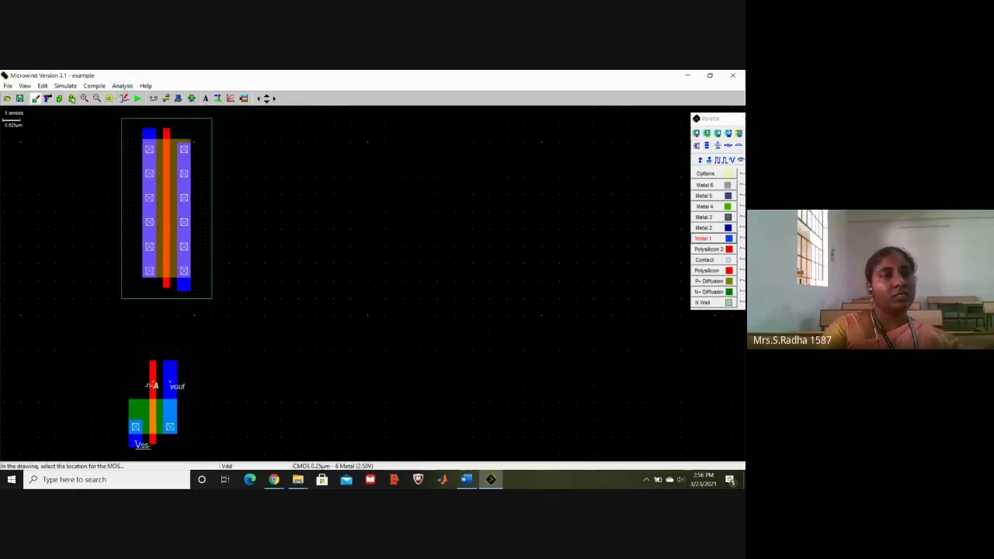
click(72, 99)
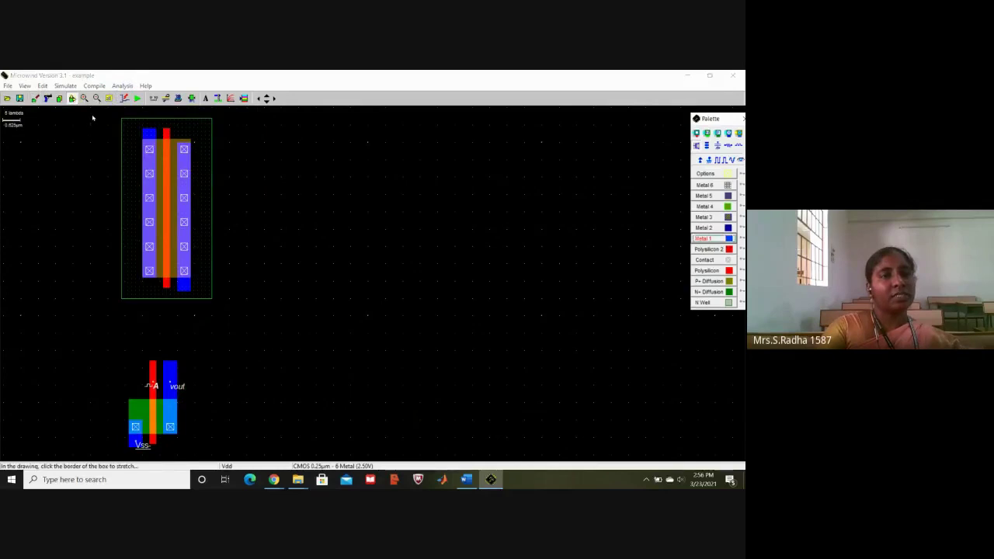
drag(93, 116, 223, 315)
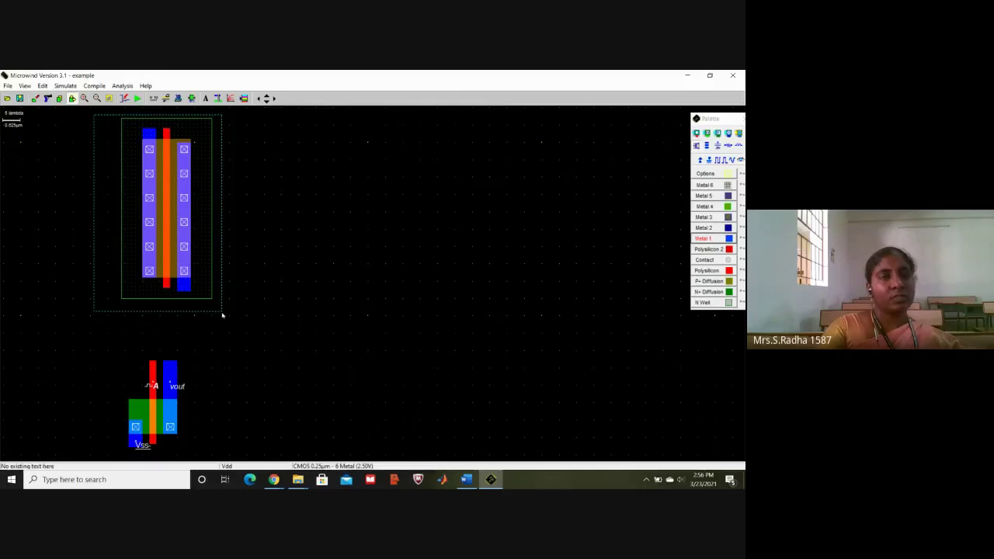
key(ctrl+m)
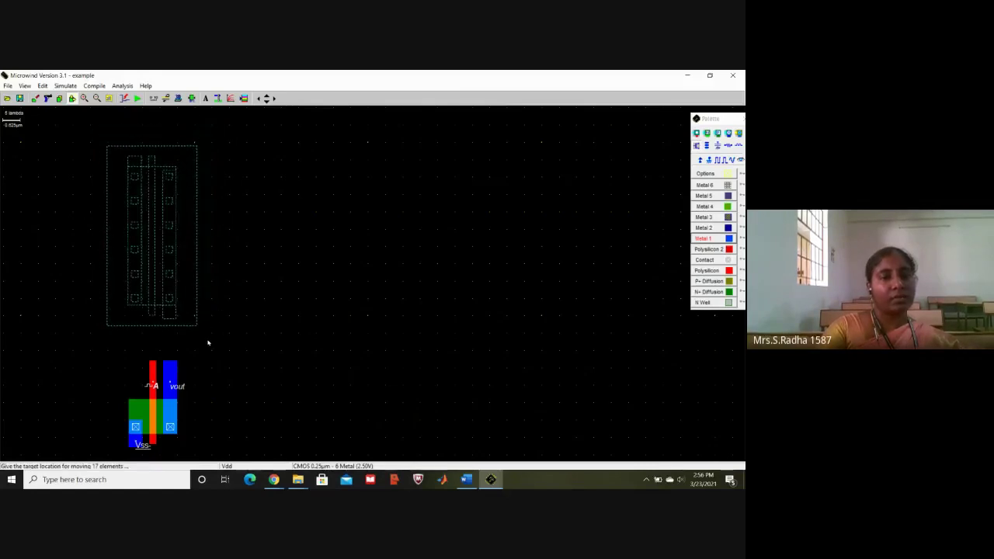
click(209, 343)
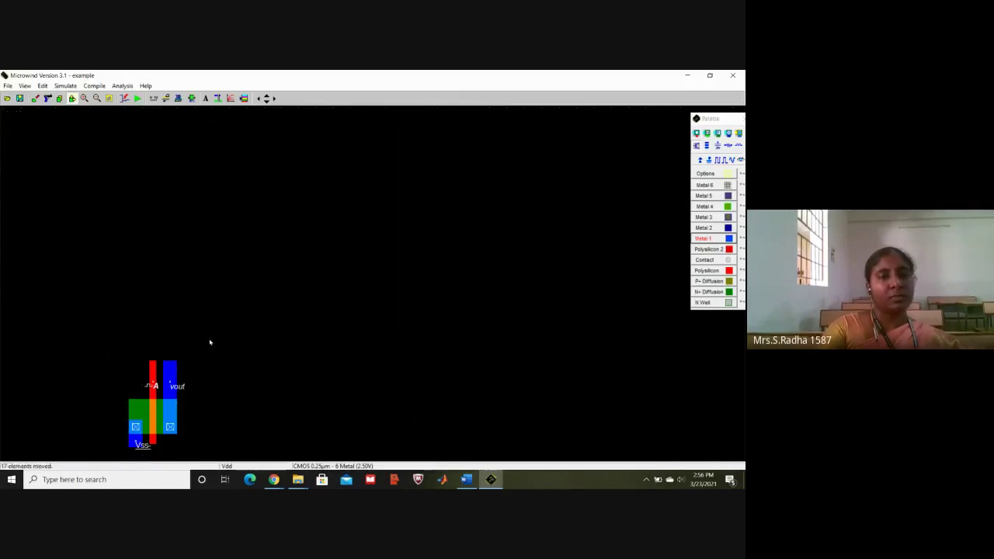
Connect the pMOS and nMOS gates with a 2 x 14 lambda polysilicon box, and place a Vdd supply on the N well.
click(728, 271)
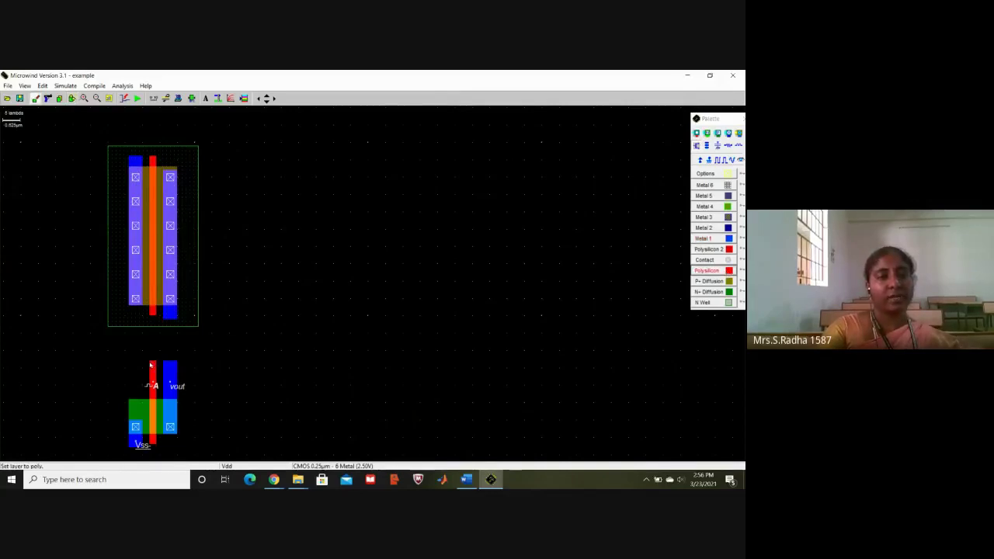
drag(150, 365, 156, 317)
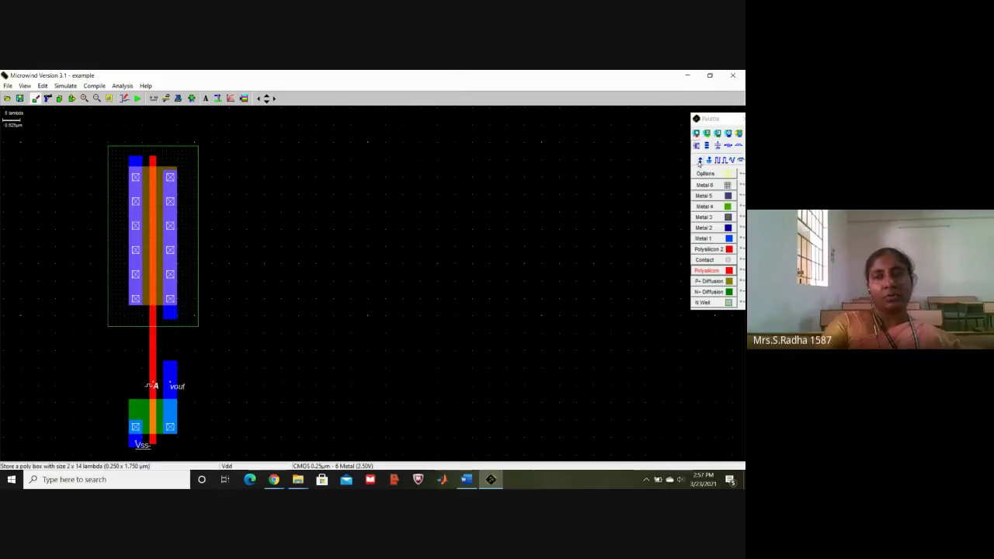
click(700, 160)
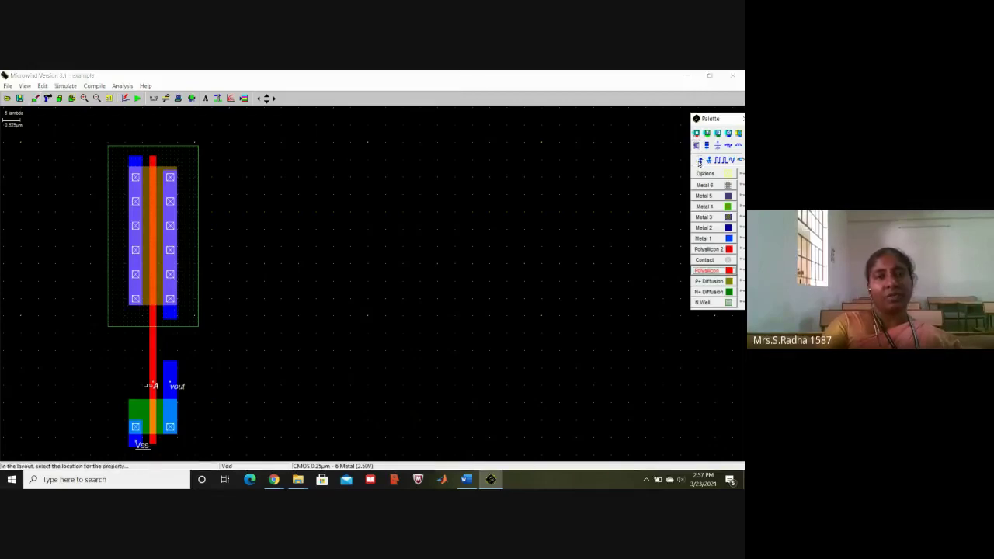
click(183, 159)
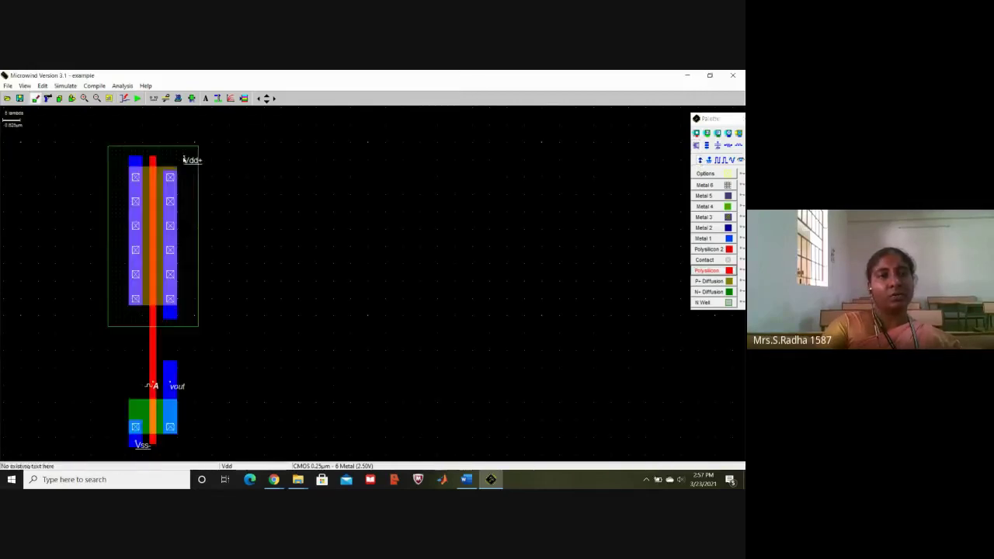
Place a Vdd supply on the metal at the pMOS source and run the design rule check on the layout.
click(699, 160)
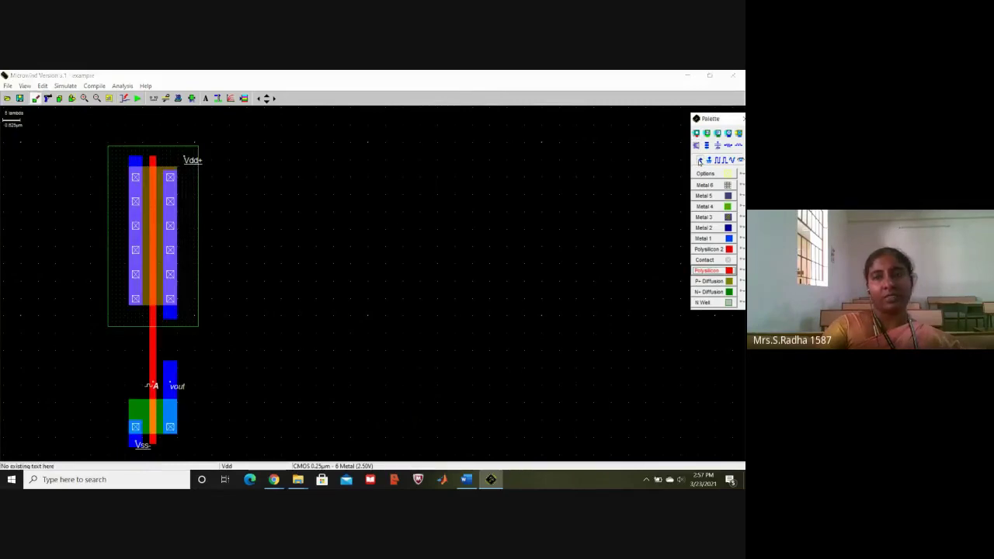
click(135, 165)
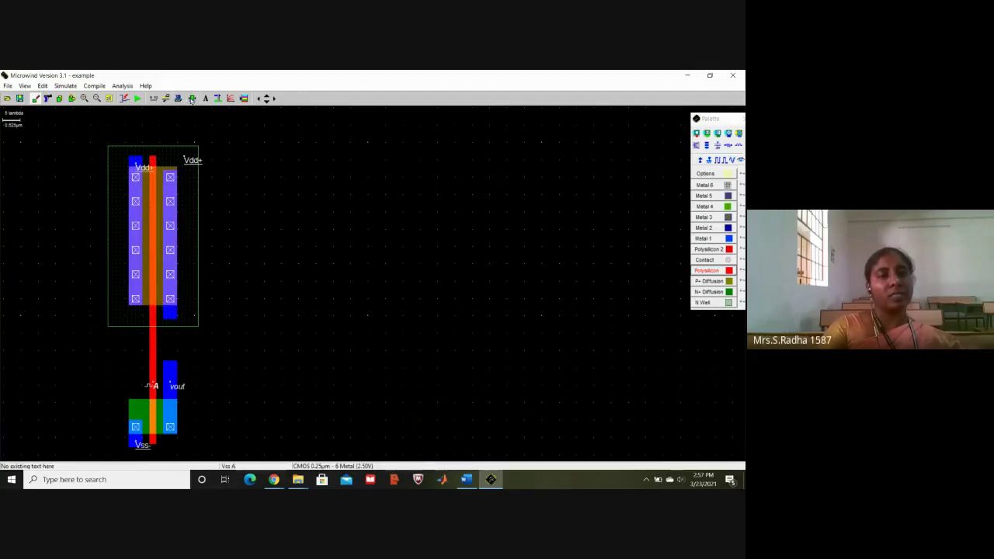
click(191, 98)
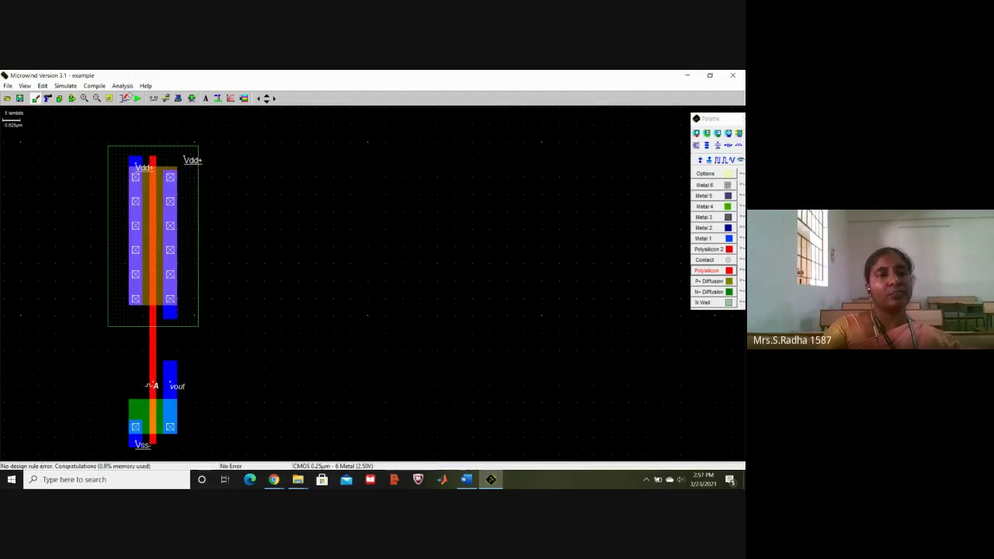
Simulate the layout and plot vout against A with the Slope and Hysteresis evaluations enabled.
click(136, 98)
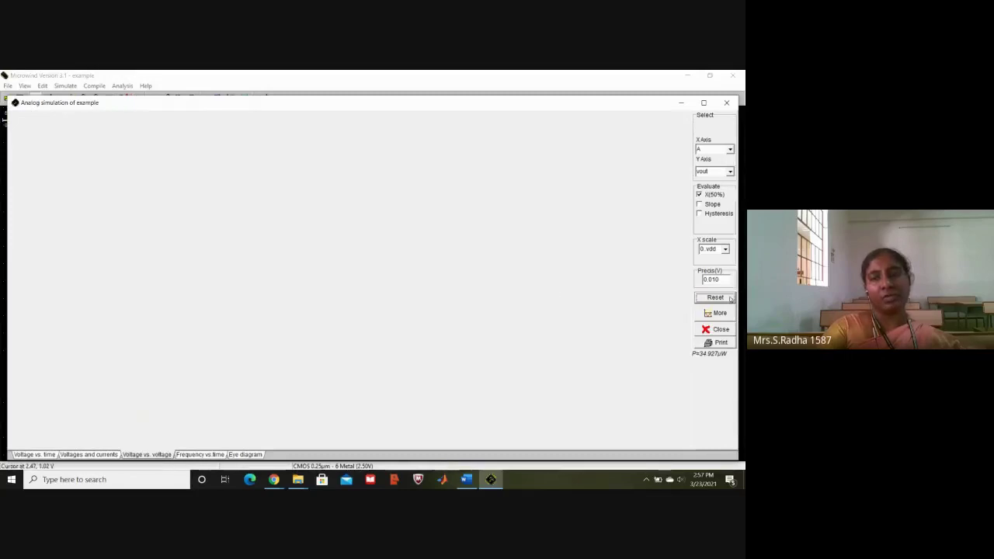
click(699, 205)
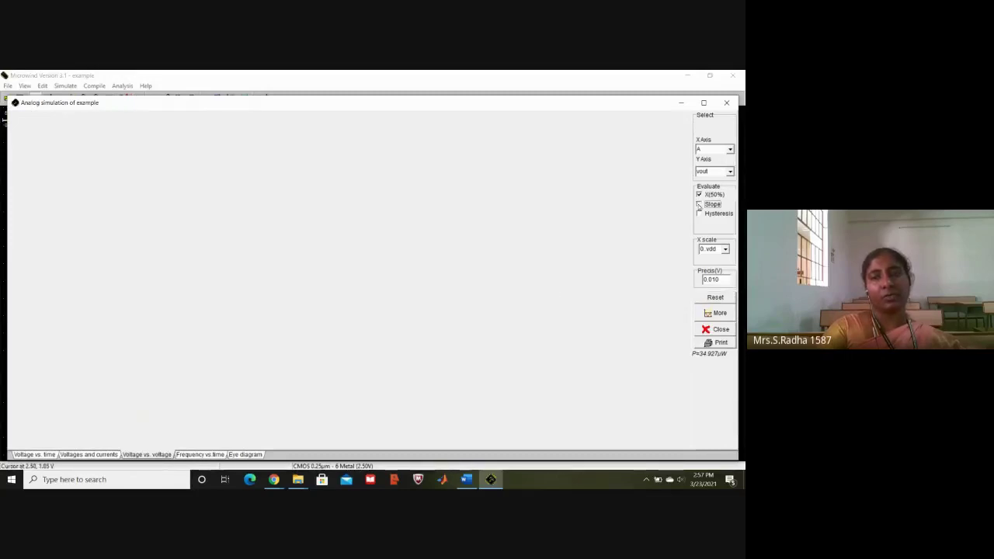
click(699, 215)
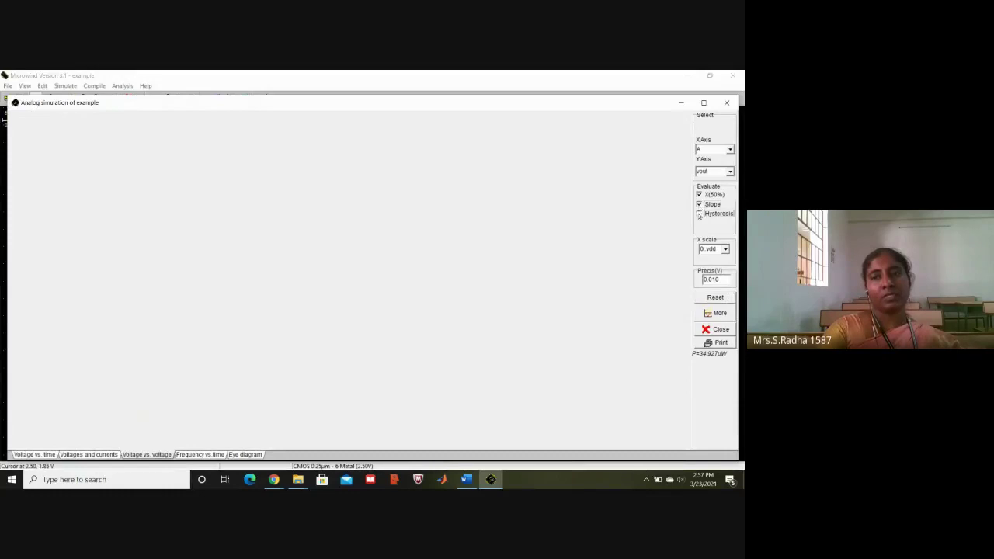
click(715, 298)
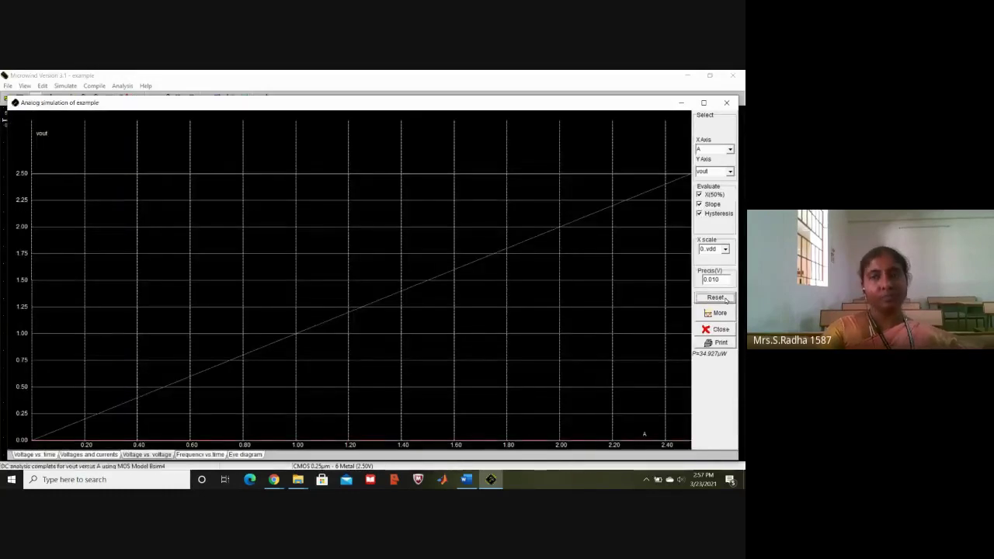
click(725, 300)
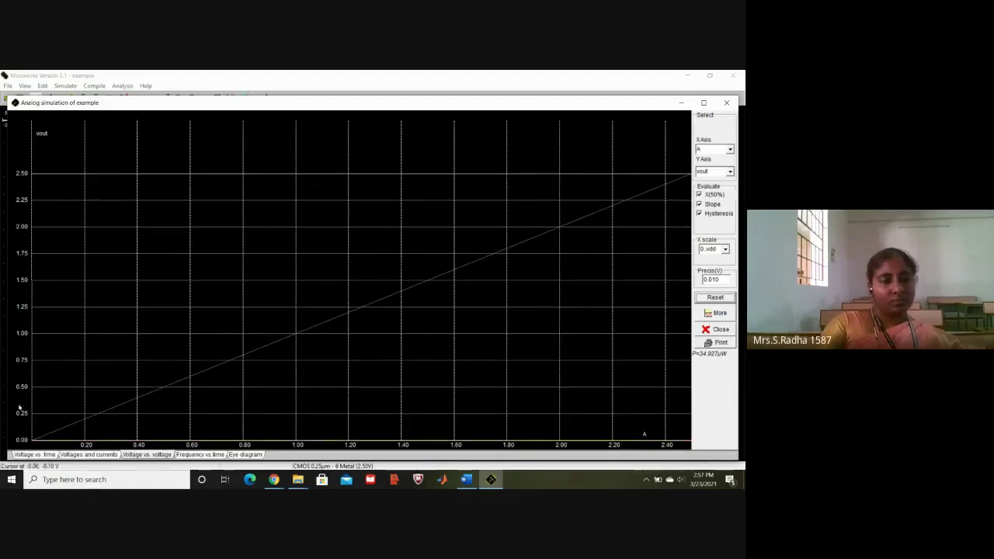
Rerun the simulation as voltage versus time, examine the A and vout waveforms, and close the simulation.
click(45, 455)
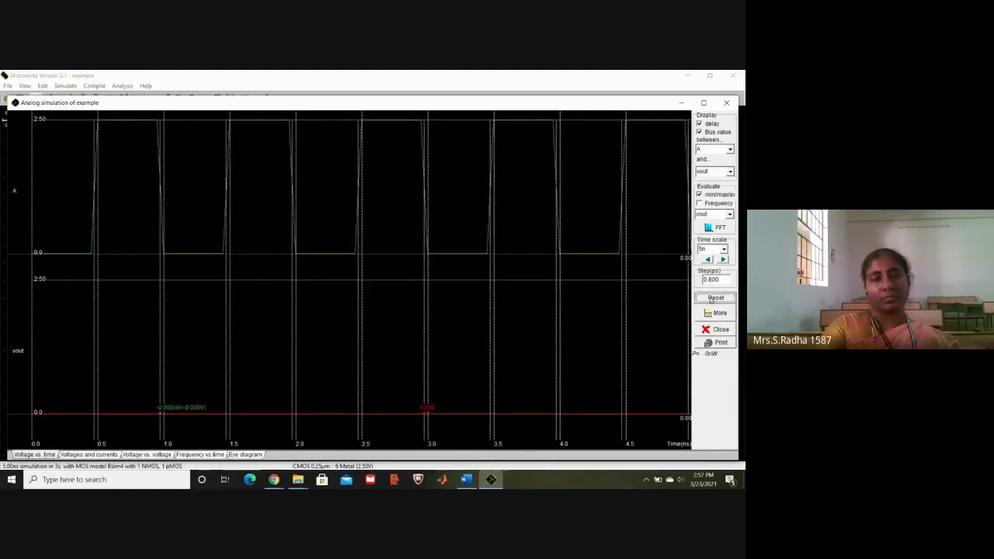
click(710, 299)
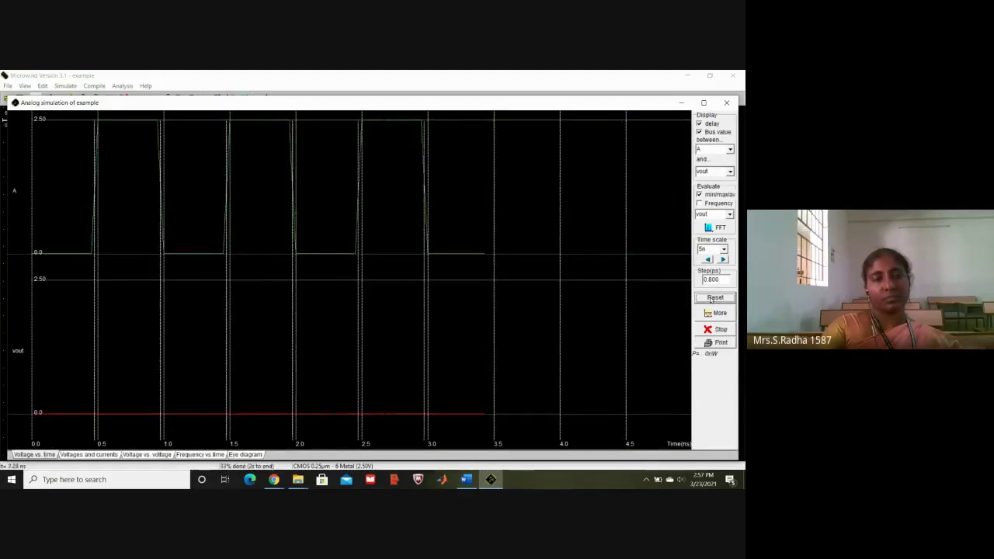
click(728, 103)
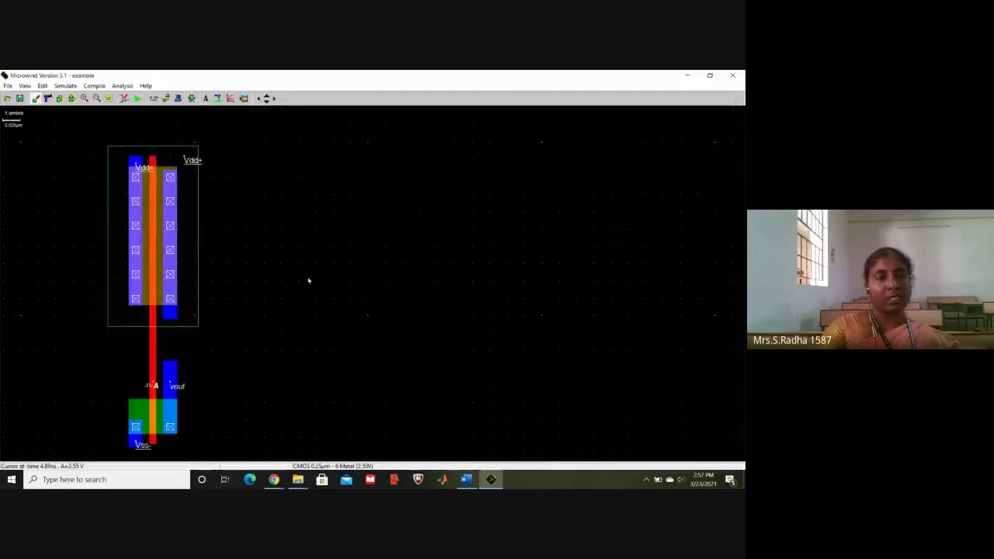
Connect the pMOS and nMOS drains with a 4 x 14 lambda Metal 1 box, and run the design rule check.
click(244, 99)
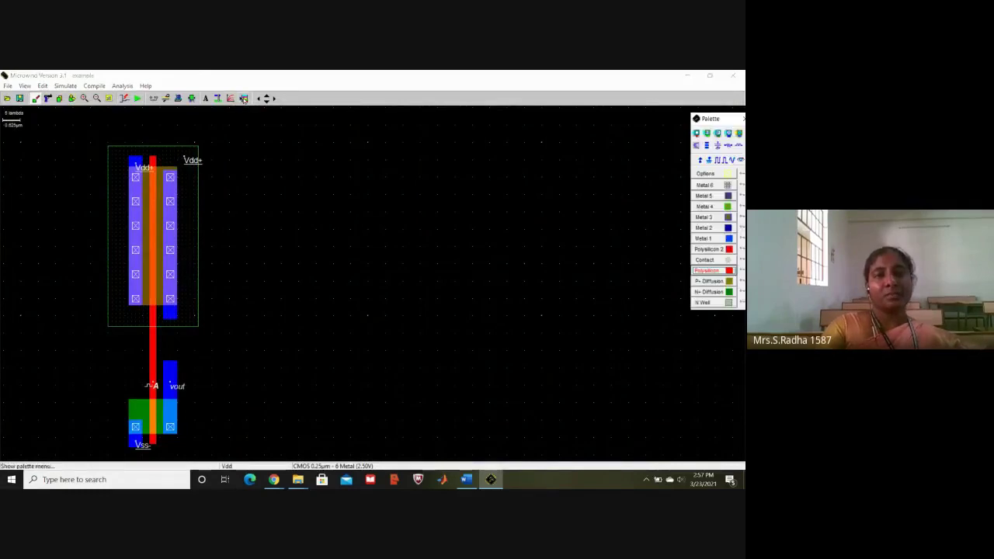
click(729, 238)
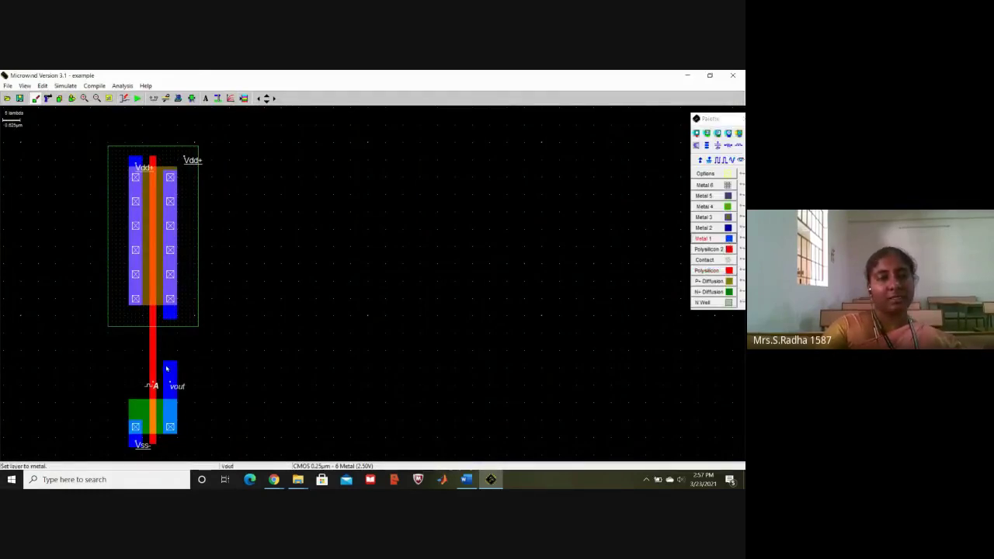
drag(165, 368, 178, 319)
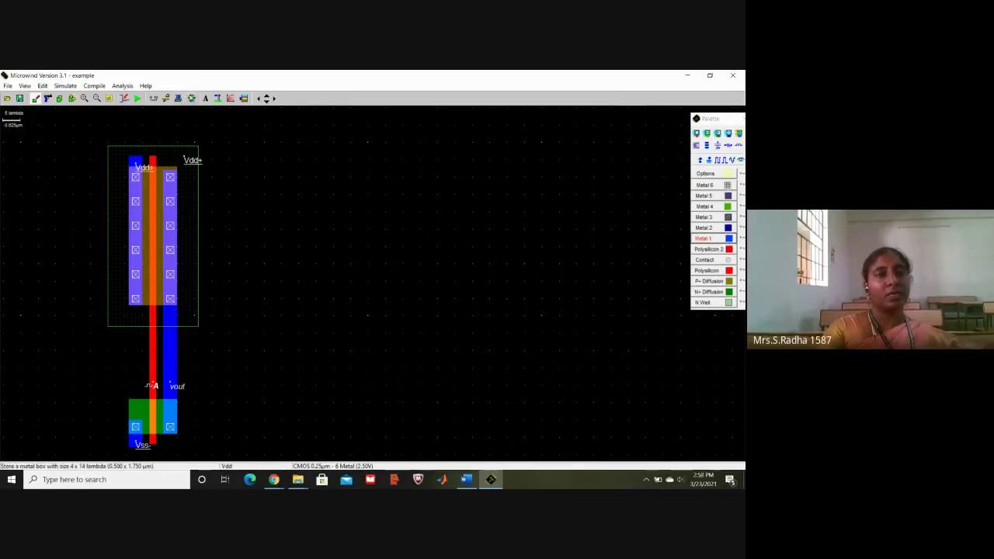
click(192, 99)
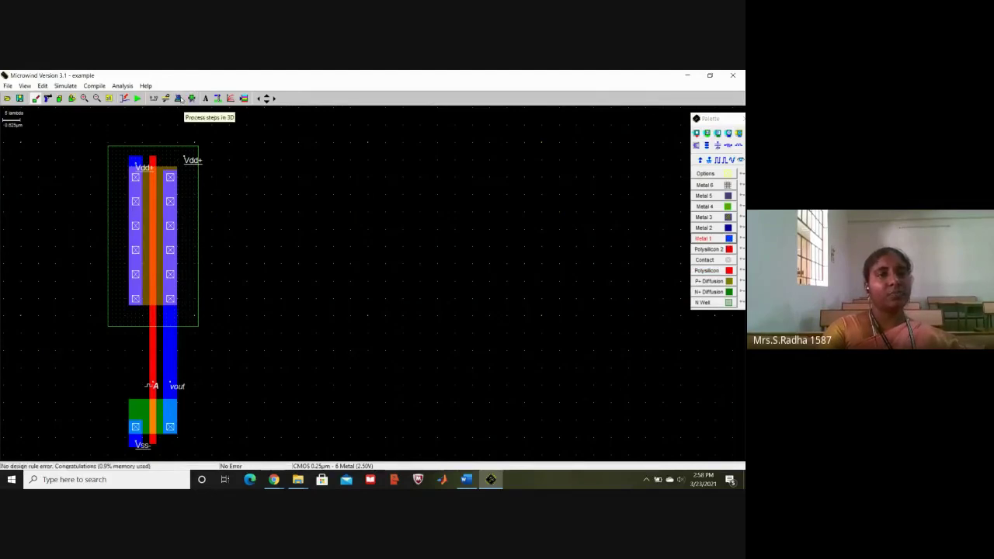
Simulate the inverter, examine its time waveforms, voltage transfer curve, frequency and eye diagram views, and close the simulation.
click(137, 98)
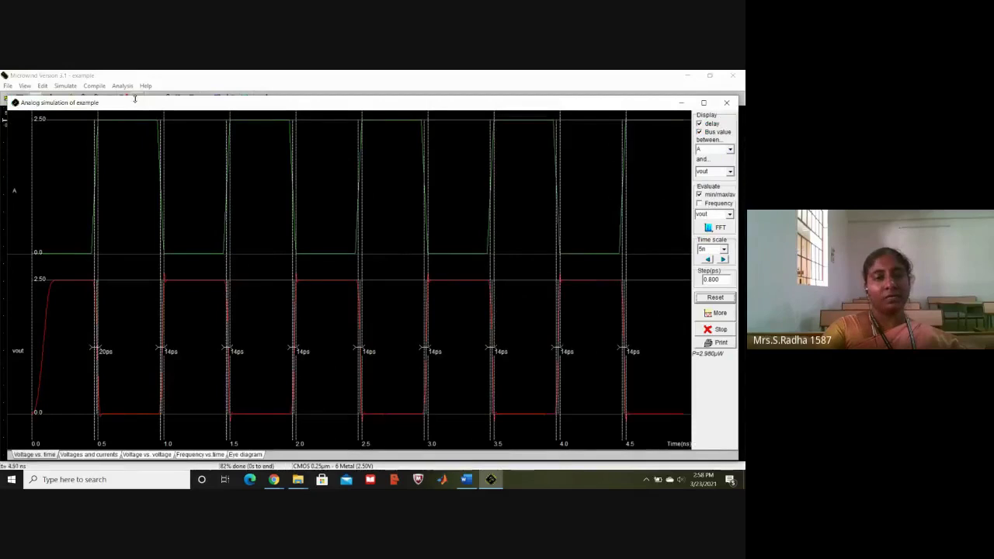
click(146, 454)
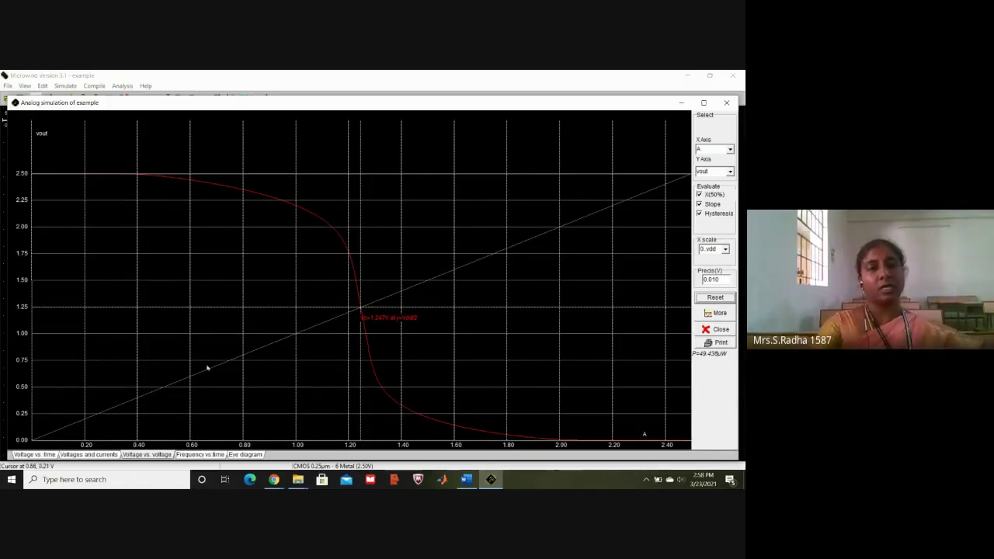
click(200, 455)
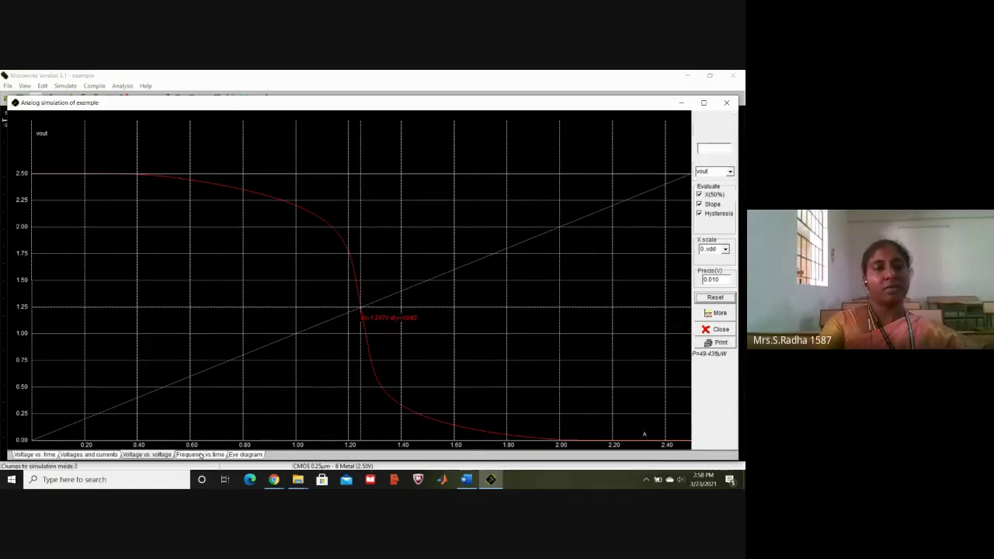
click(243, 455)
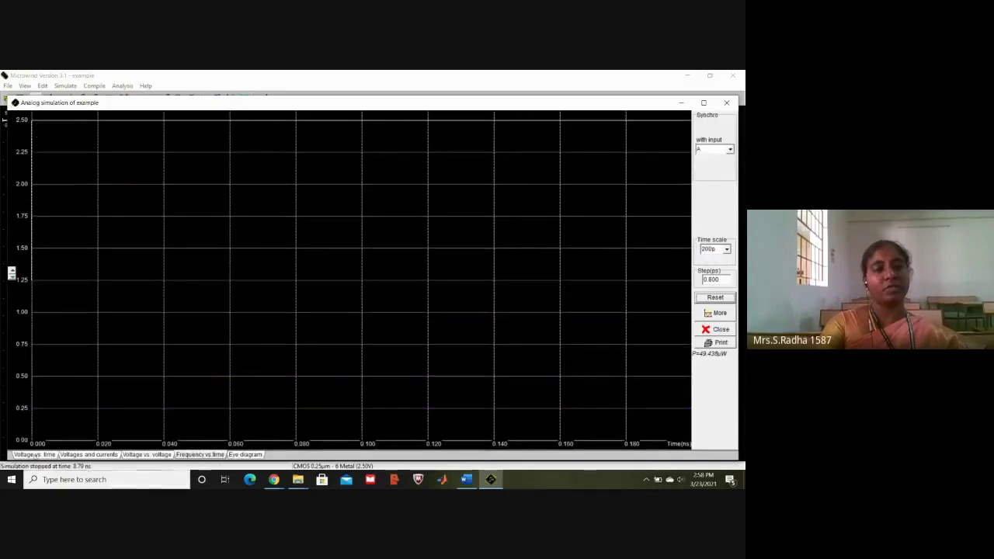
mouse_move(272, 482)
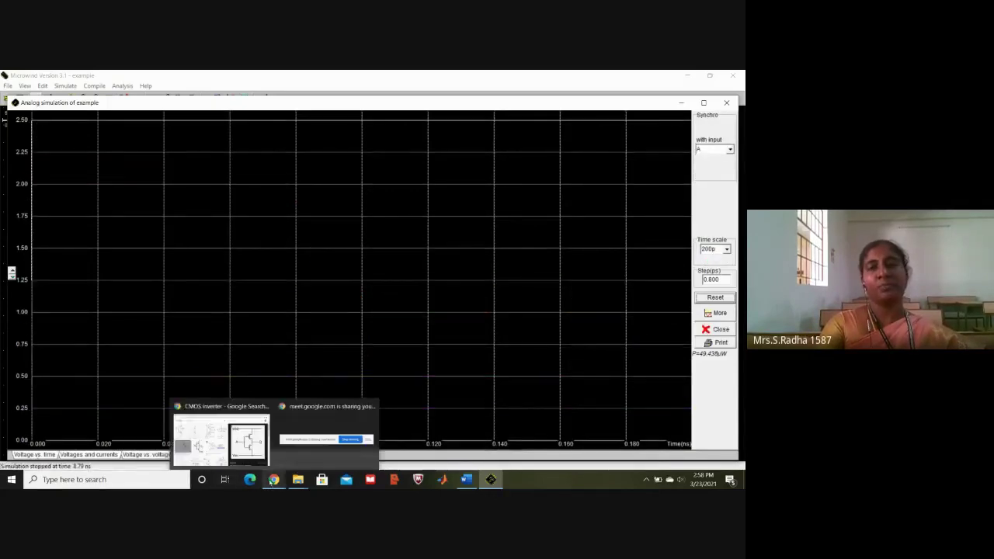
click(727, 103)
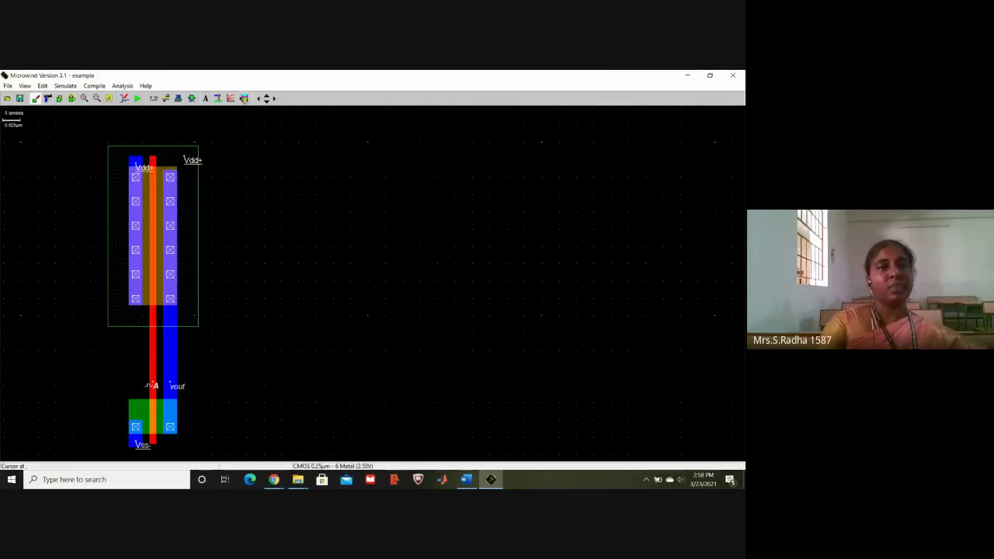
Add a 0.001 pF capacitor to ground on the vout metal between the two transistors, and run the design rule check.
click(243, 98)
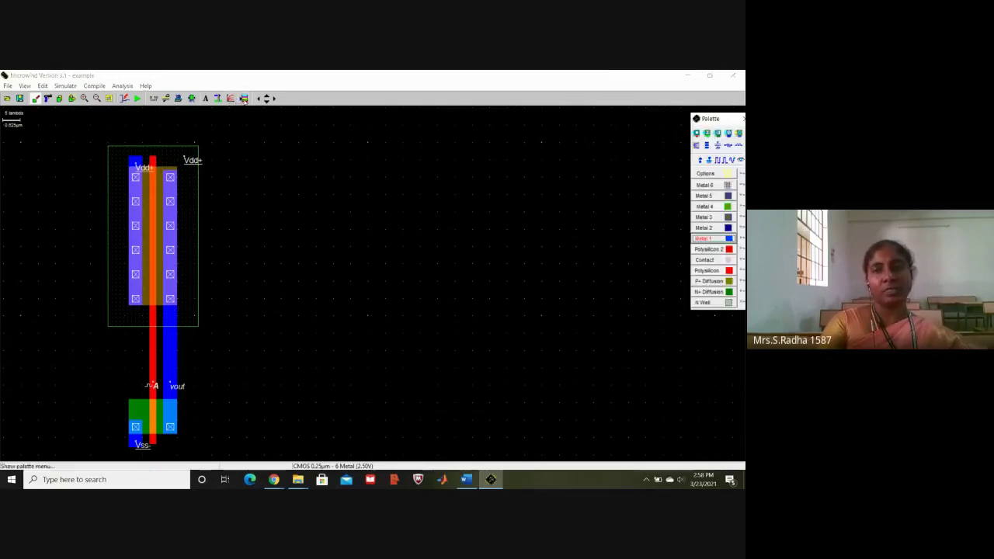
click(718, 147)
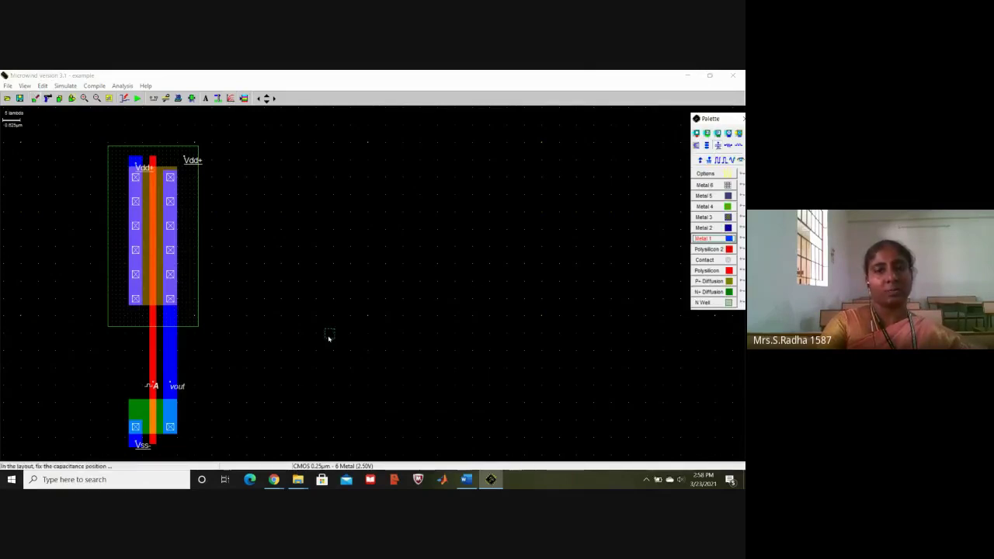
click(169, 358)
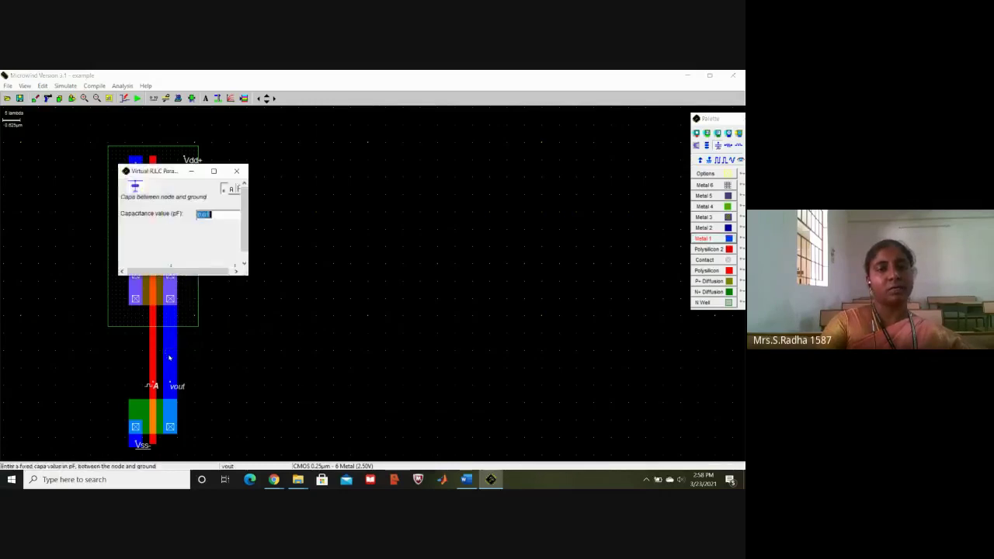
text(0.001)
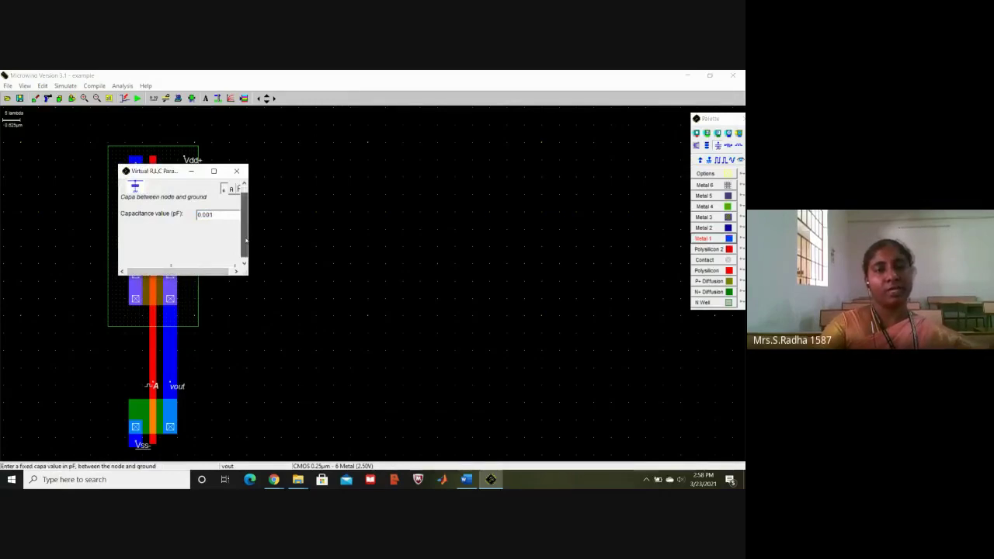
click(243, 259)
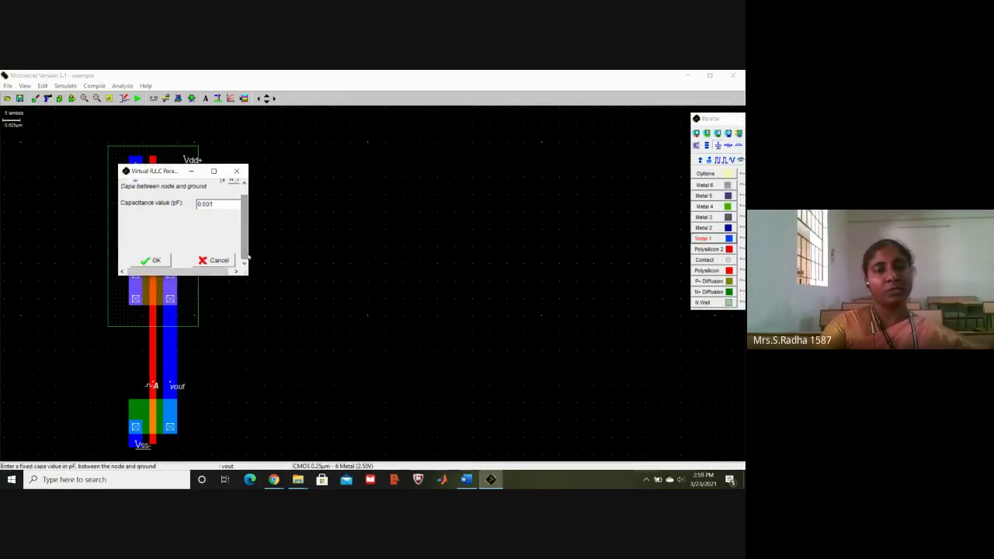
click(152, 260)
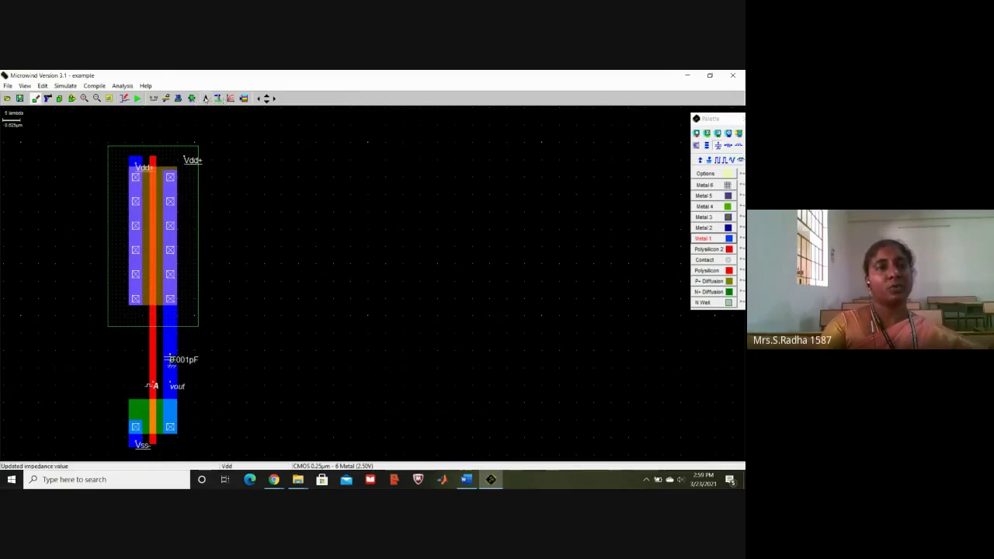
click(206, 99)
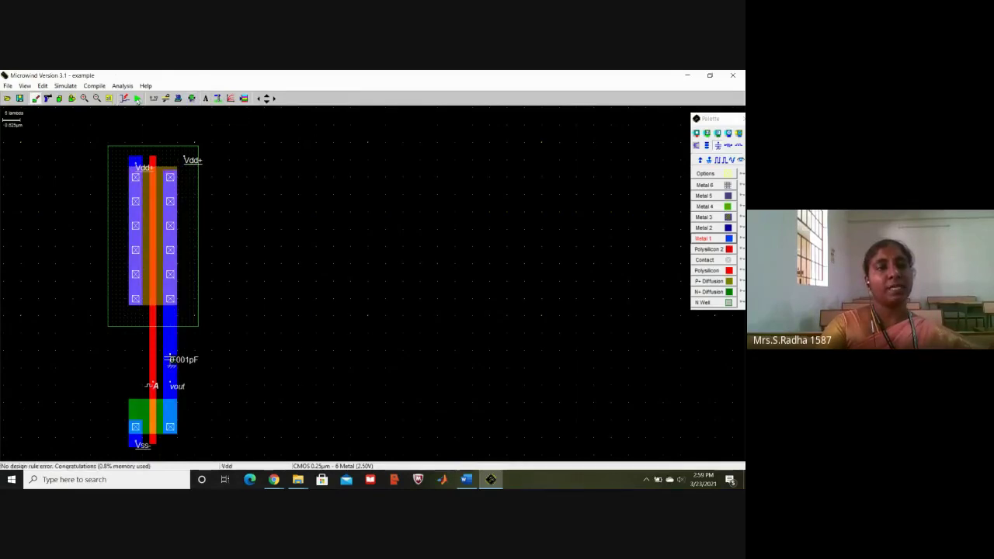
Simulate the capacitively loaded inverter as voltage versus time with the Frequency evaluation turned off.
click(136, 99)
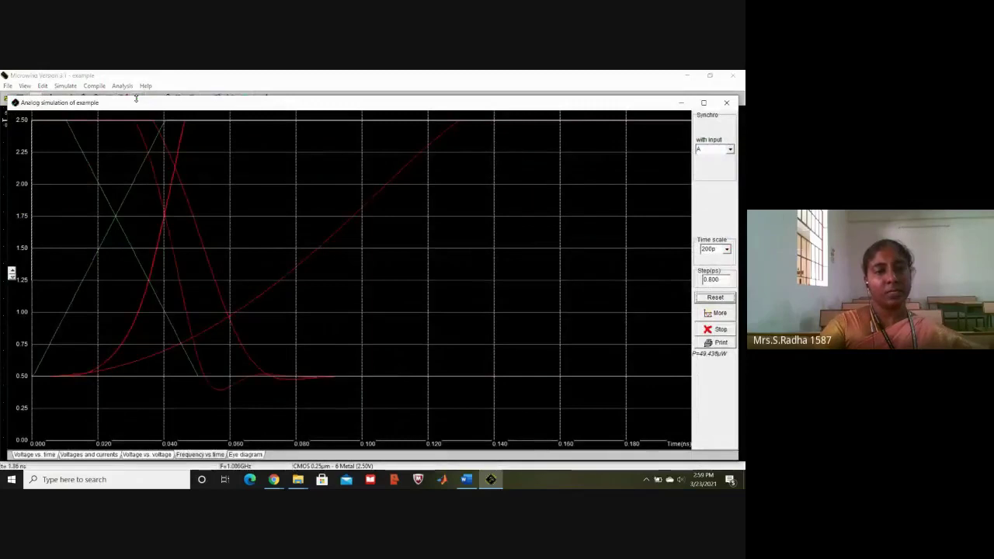
click(46, 455)
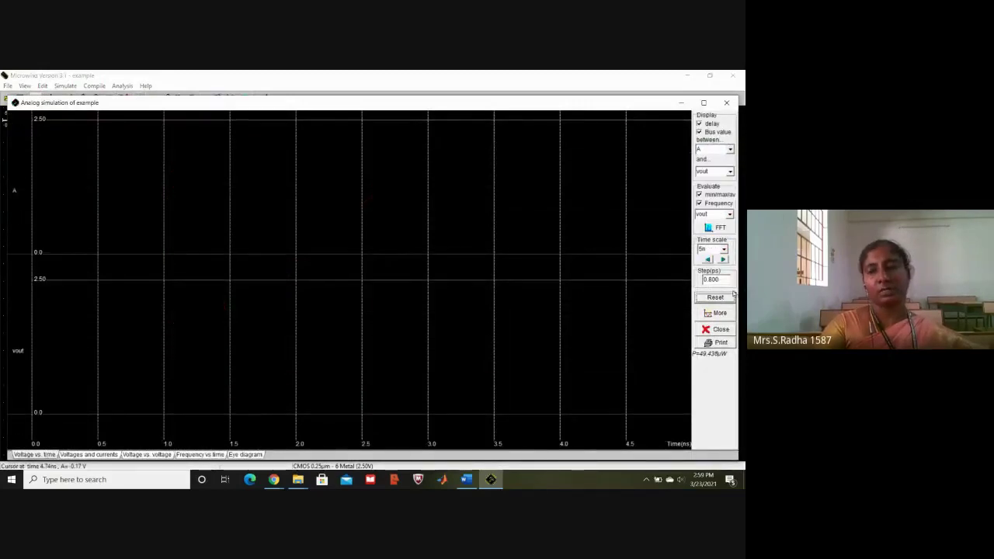
click(700, 203)
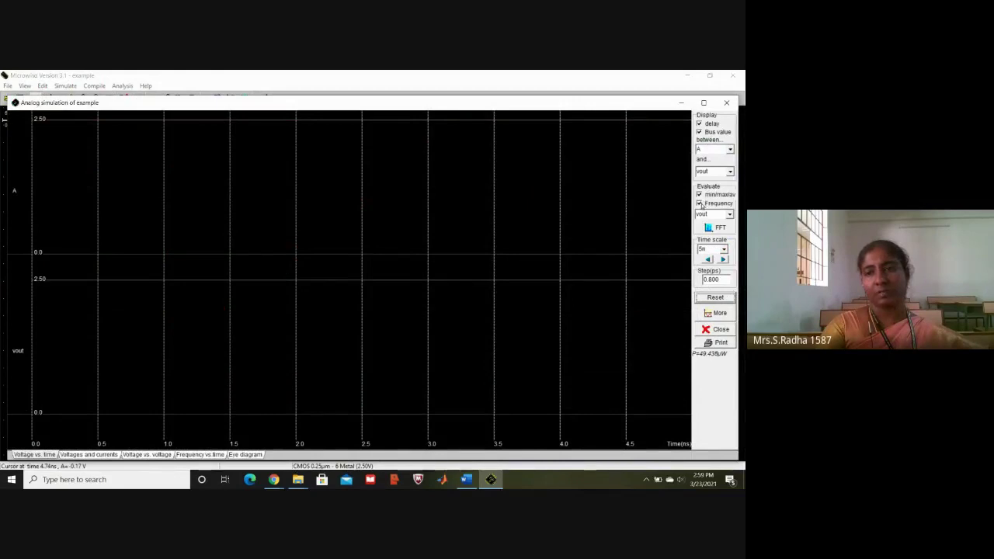
click(720, 301)
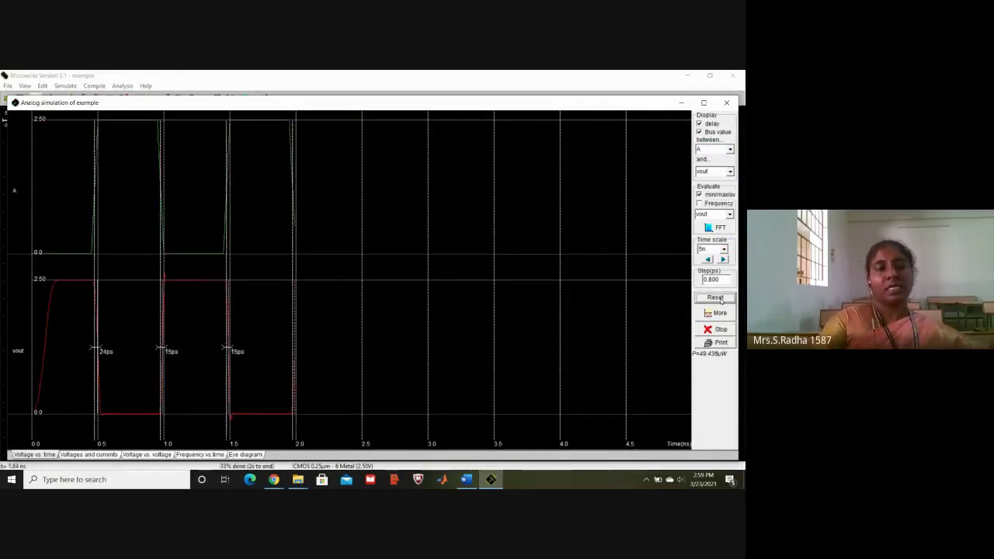